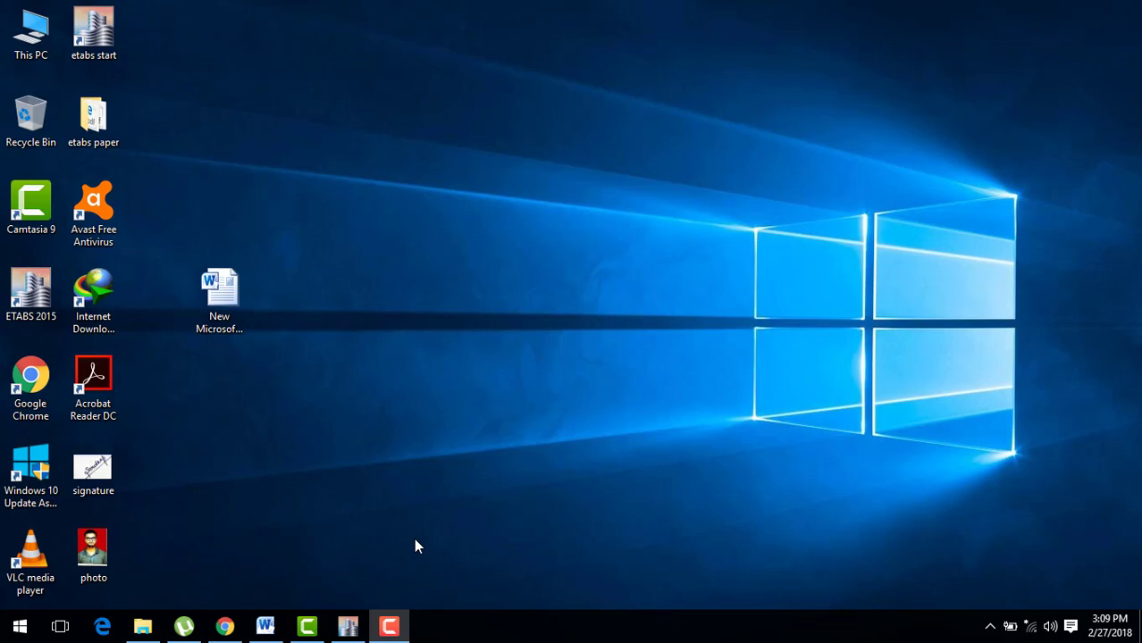
# Restore the ETABS 2015 window showing the 3-by-3 bay, 8 m span grid model
pyautogui.click(348, 626)
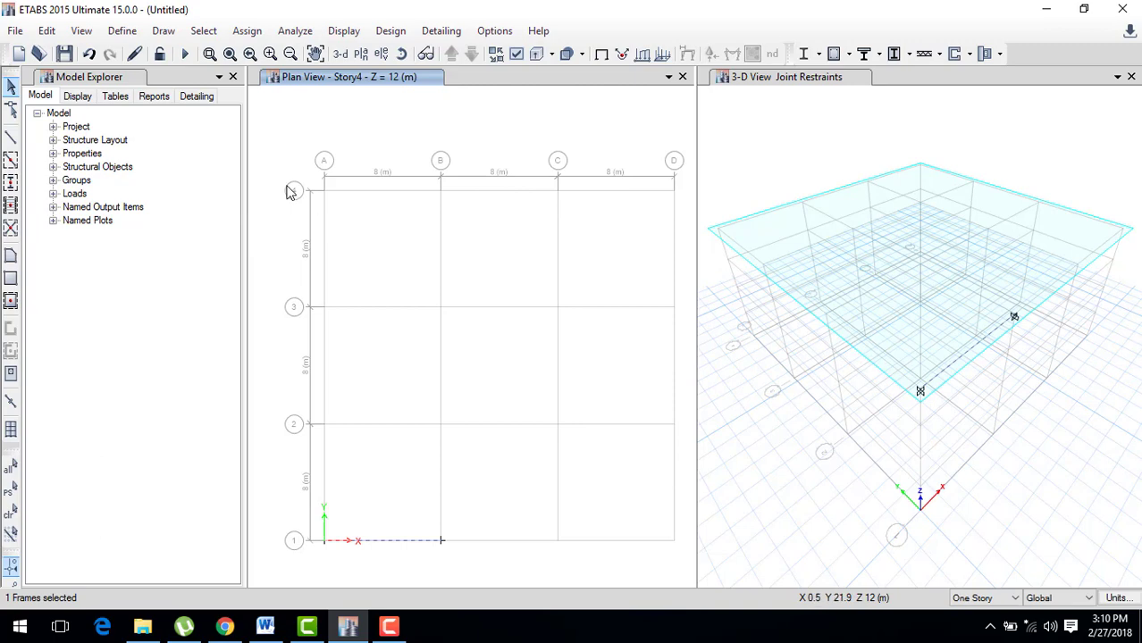
pyautogui.click(48, 33)
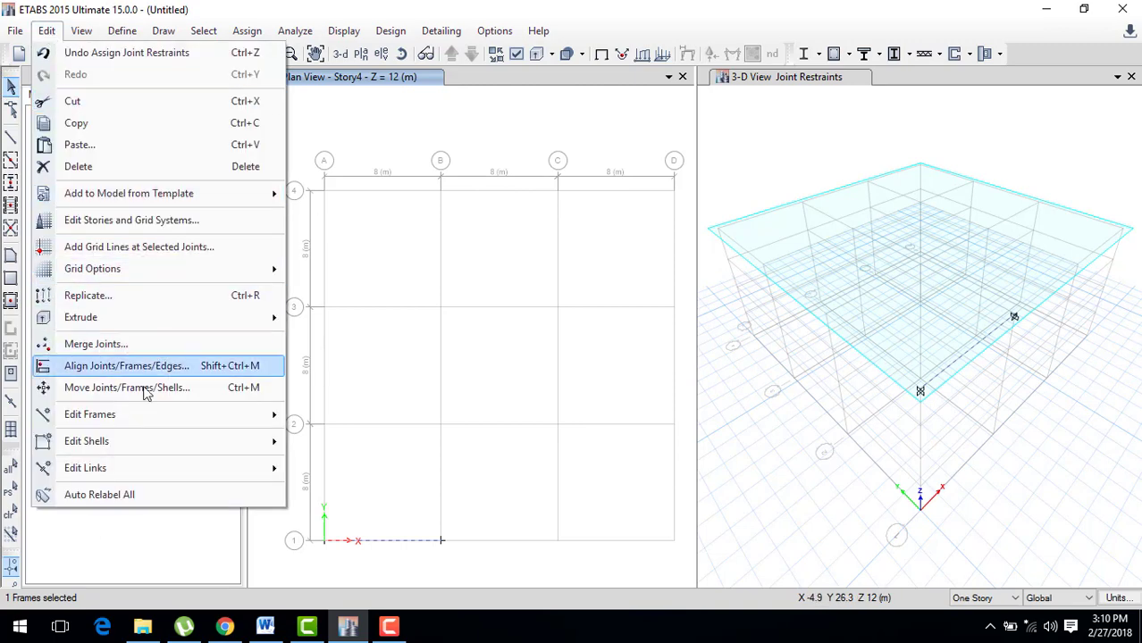
pyautogui.click(121, 30)
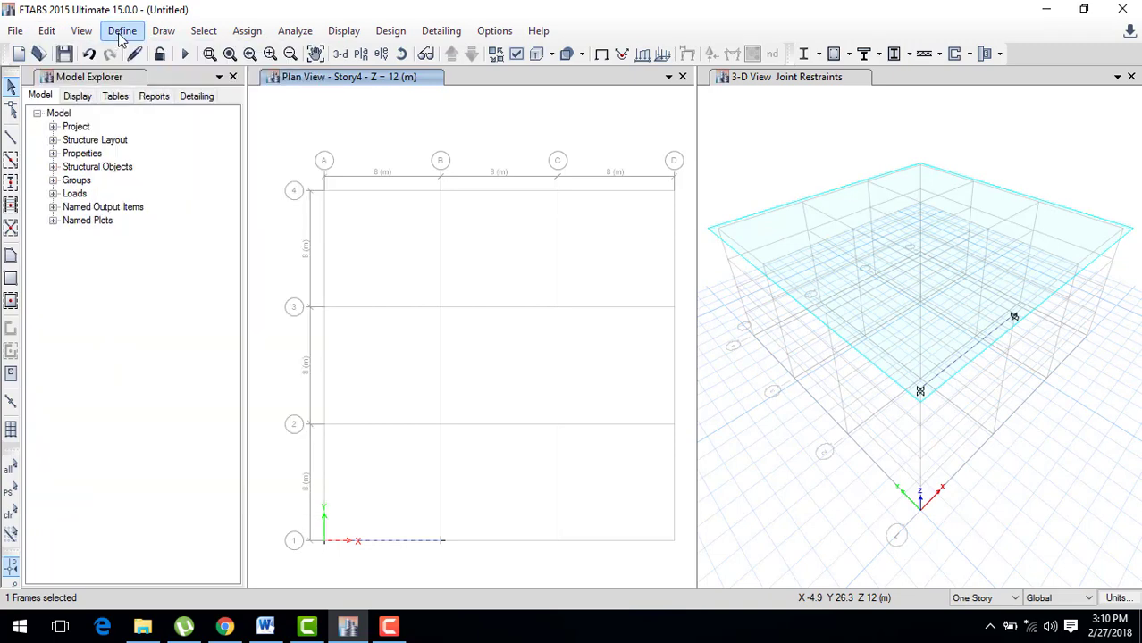
pyautogui.click(121, 30)
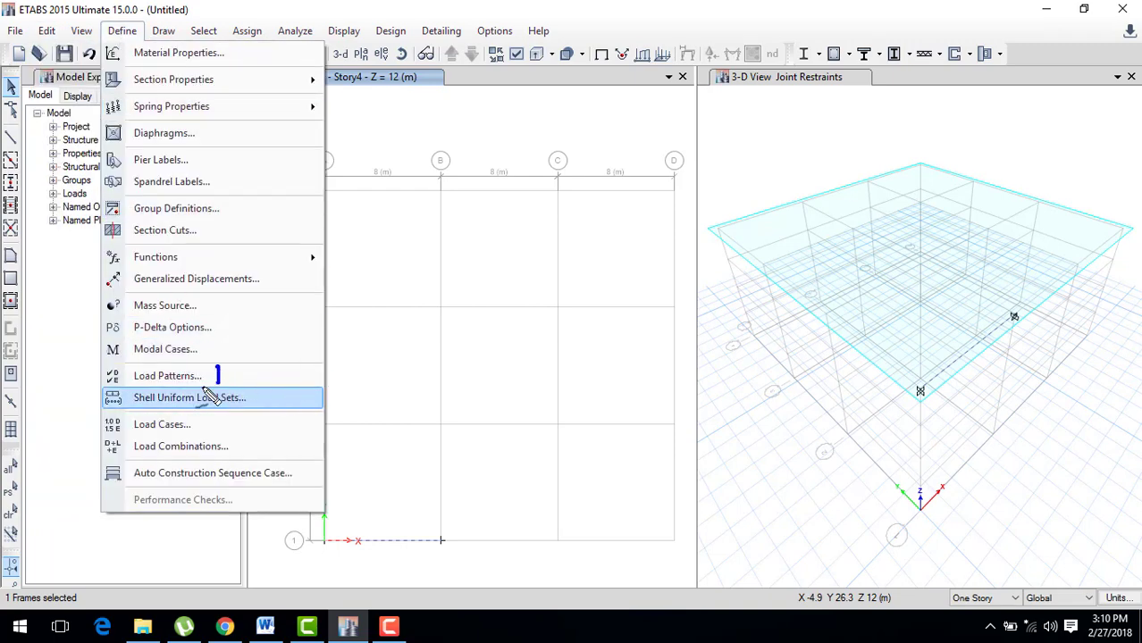
pyautogui.moveTo(204, 389); pyautogui.dragTo(216, 367)
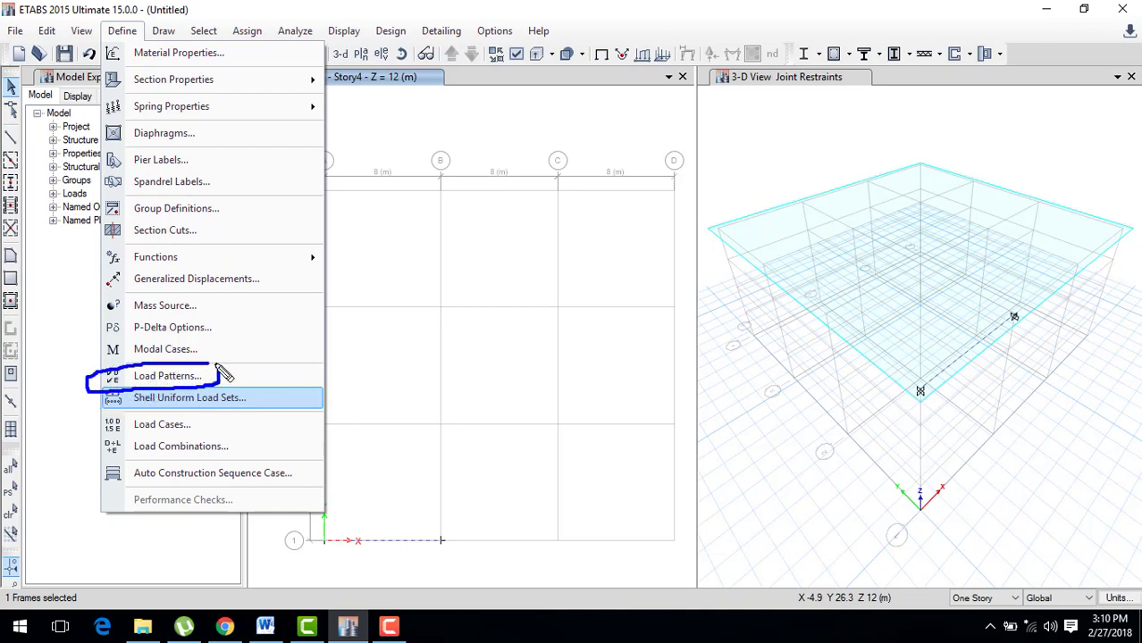
pyautogui.moveTo(200, 418)
pyautogui.mouseDown()
pyautogui.moveTo(109, 439)
pyautogui.moveTo(199, 426)
pyautogui.mouseUp()
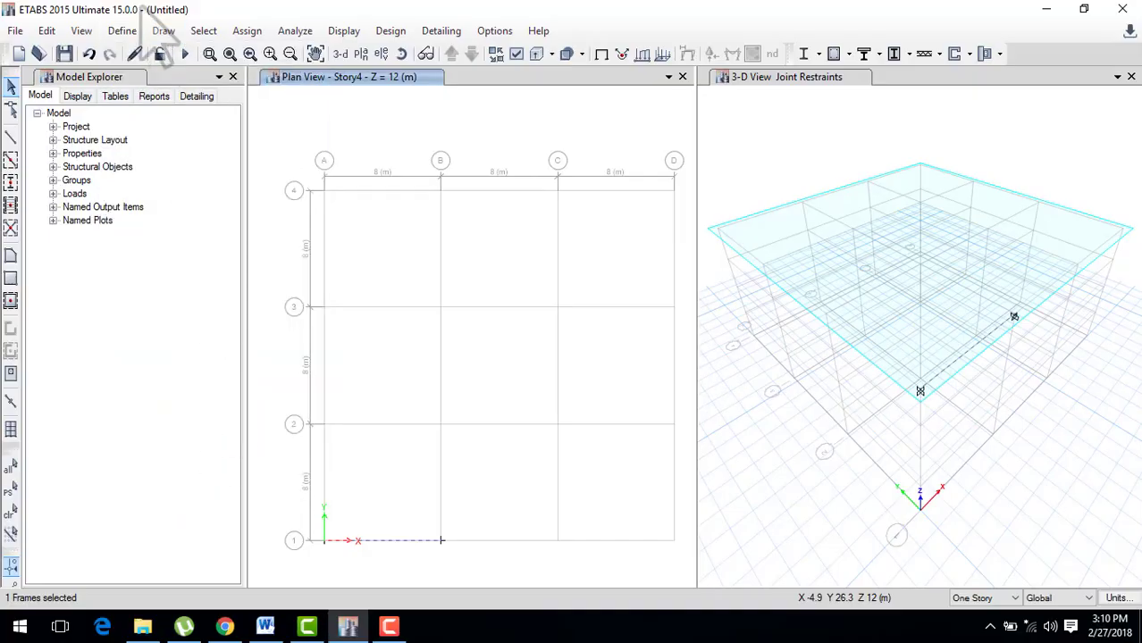
pyautogui.click(125, 32)
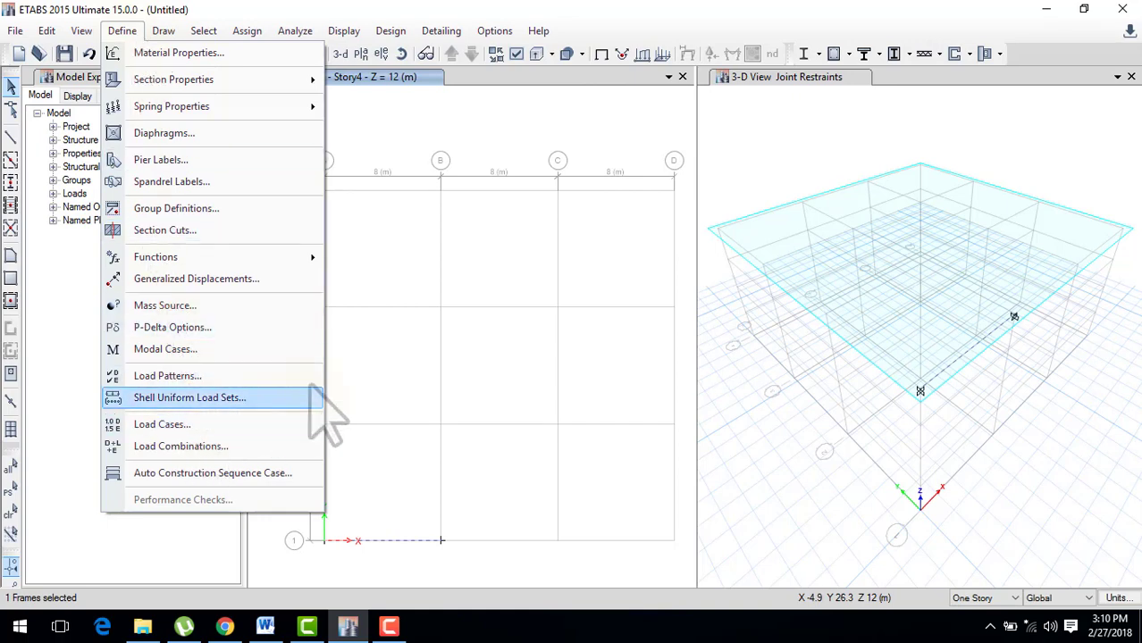
pyautogui.click(398, 344)
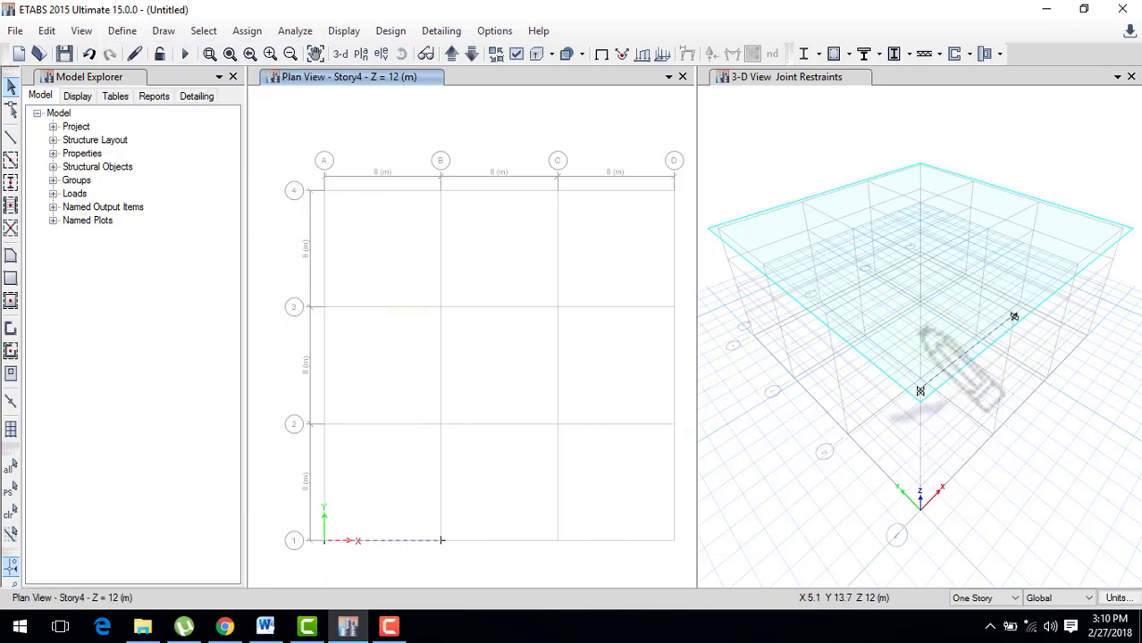
pyautogui.moveTo(923, 331); pyautogui.dragTo(934, 371)
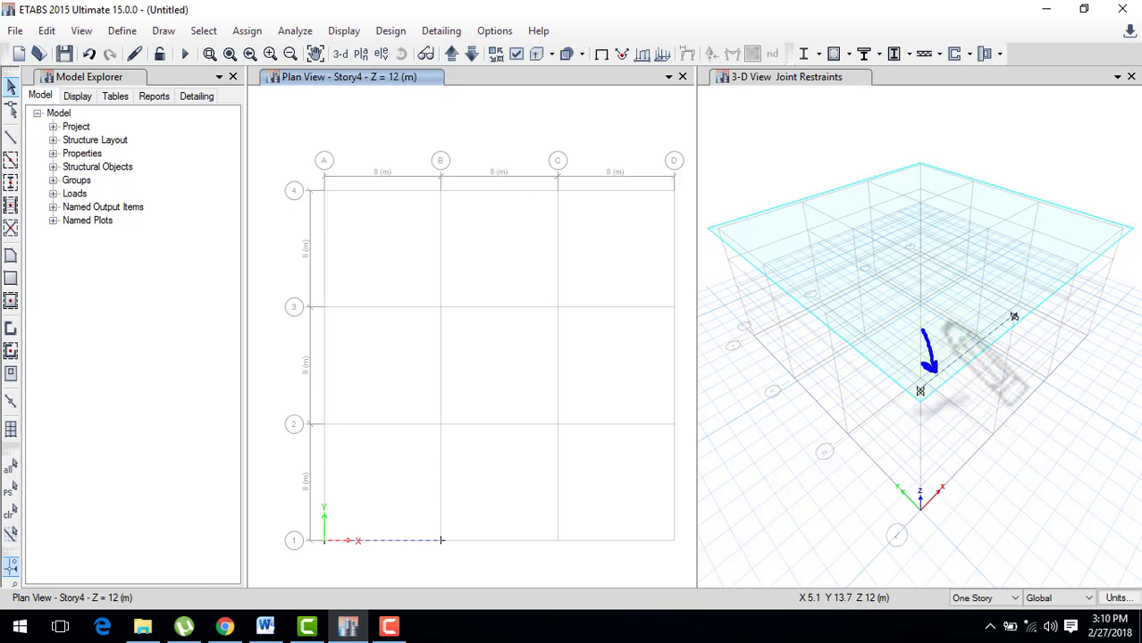
pyautogui.moveTo(947, 317); pyautogui.dragTo(955, 356)
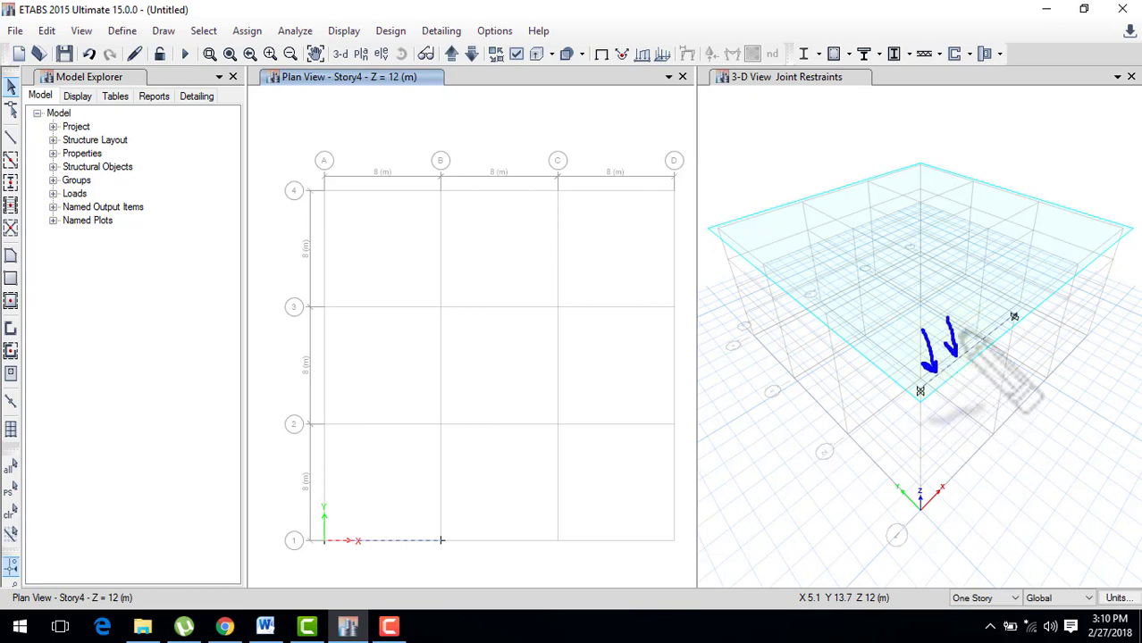
pyautogui.moveTo(974, 306); pyautogui.dragTo(983, 341)
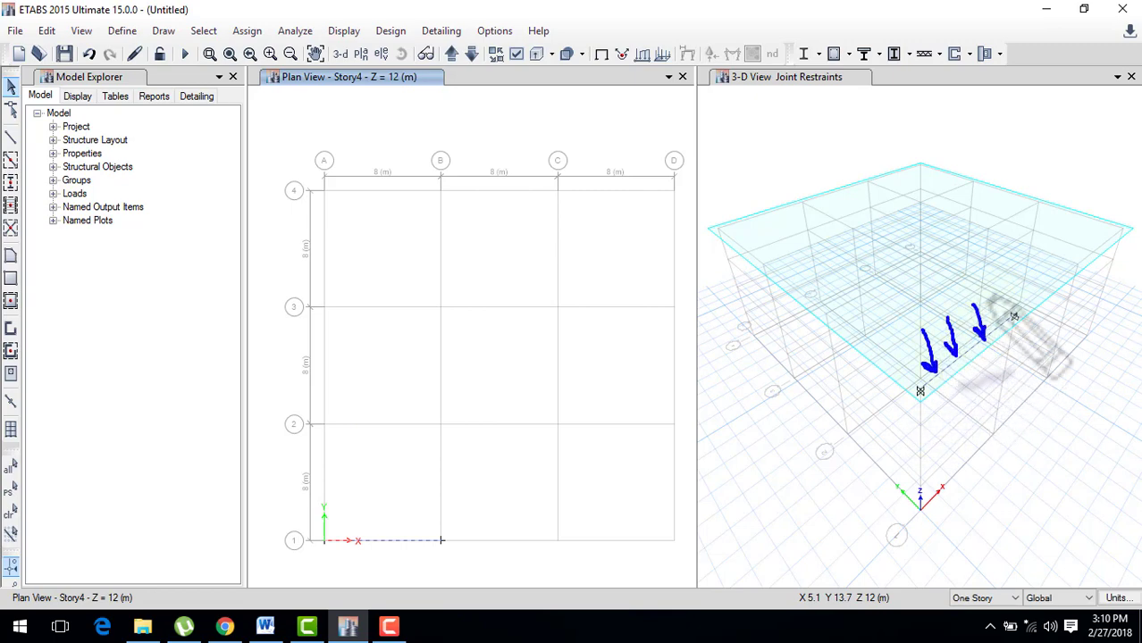
pyautogui.moveTo(992, 295); pyautogui.dragTo(998, 329)
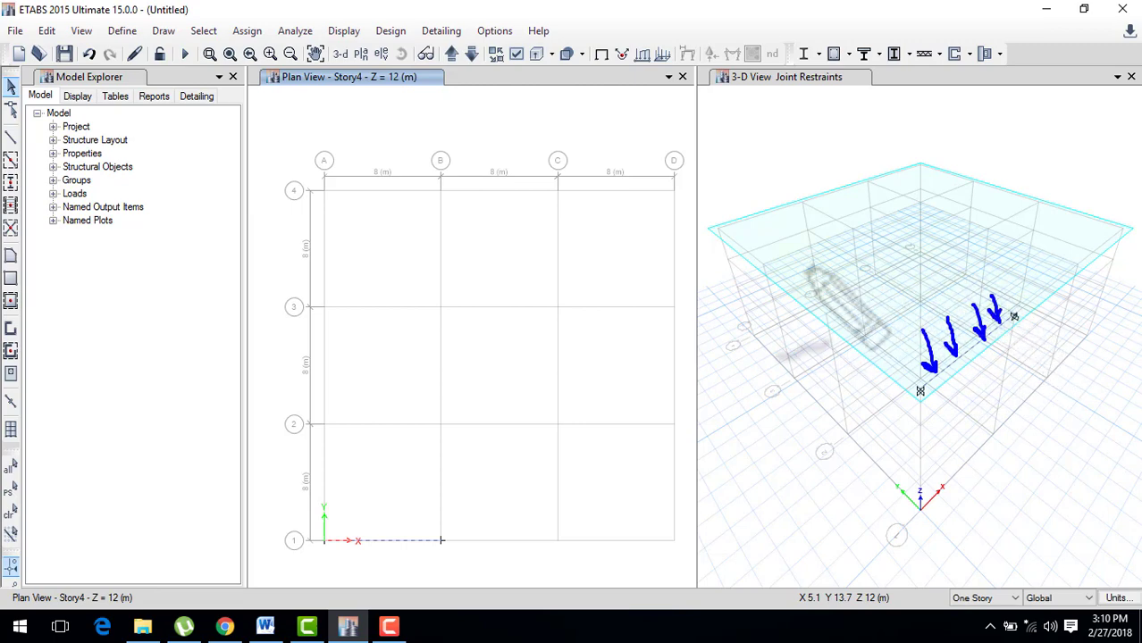
pyautogui.moveTo(807, 268)
pyautogui.mouseDown()
pyautogui.moveTo(948, 112)
pyautogui.moveTo(965, 204)
pyautogui.moveTo(972, 185)
pyautogui.moveTo(810, 252)
pyautogui.mouseUp()
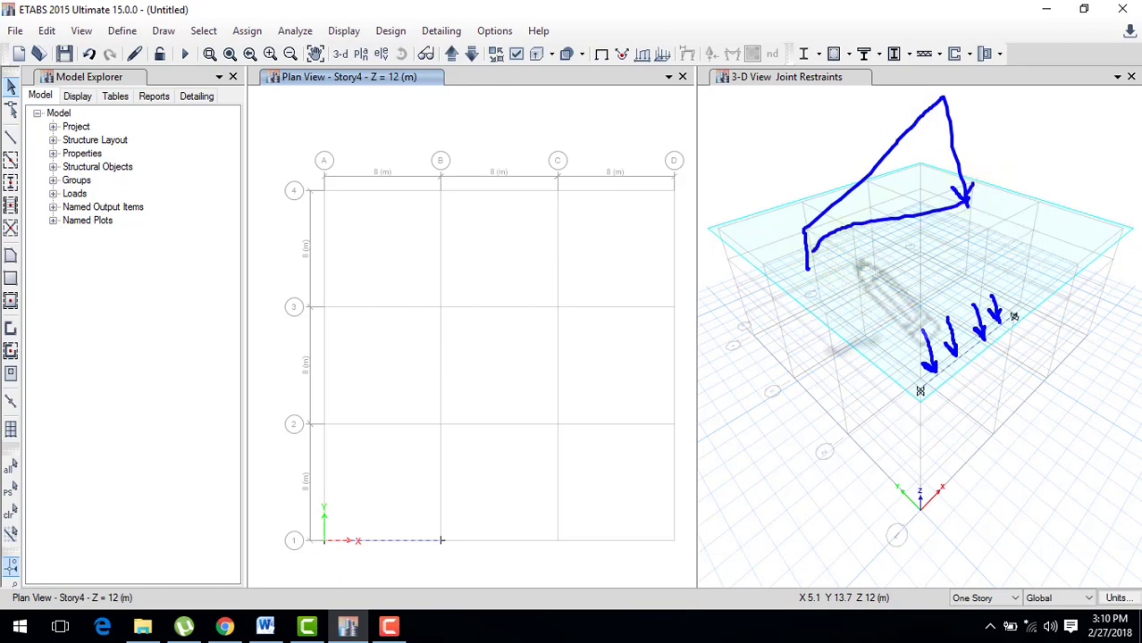
pyautogui.moveTo(793, 333)
pyautogui.mouseDown()
pyautogui.moveTo(809, 309)
pyautogui.moveTo(920, 258)
pyautogui.moveTo(924, 277)
pyautogui.mouseUp()
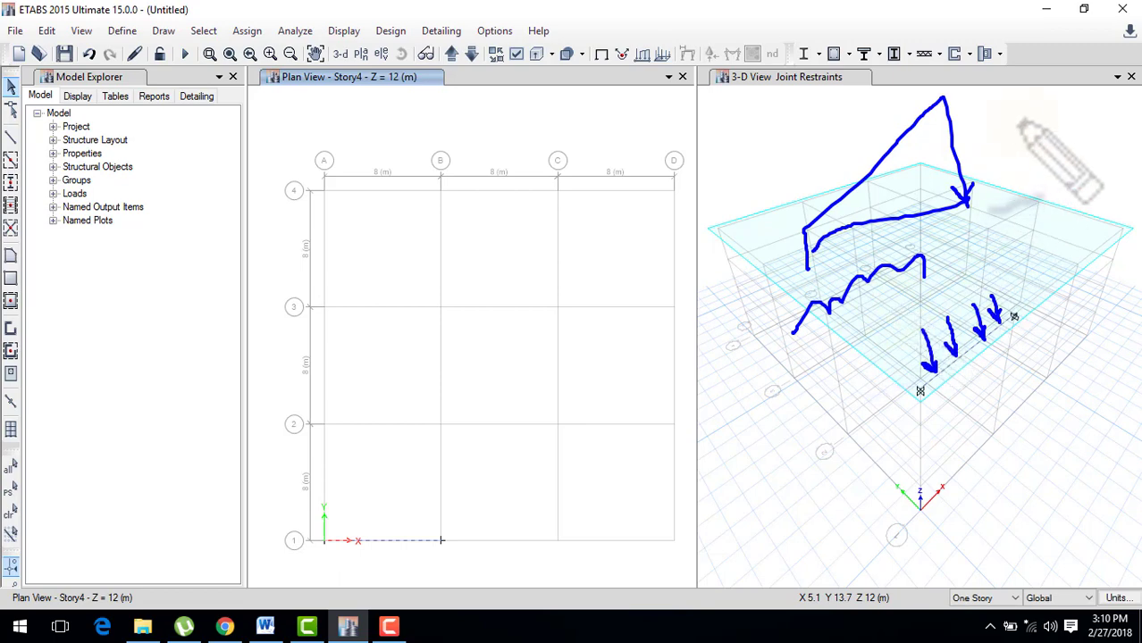
pyautogui.moveTo(1024, 114)
pyautogui.mouseDown()
pyautogui.moveTo(1024, 208)
pyautogui.moveTo(1009, 178)
pyautogui.moveTo(1024, 211)
pyautogui.mouseUp()
pyautogui.moveTo(1016, 264)
pyautogui.mouseDown()
pyautogui.moveTo(1020, 241)
pyautogui.moveTo(1081, 208)
pyautogui.mouseUp()
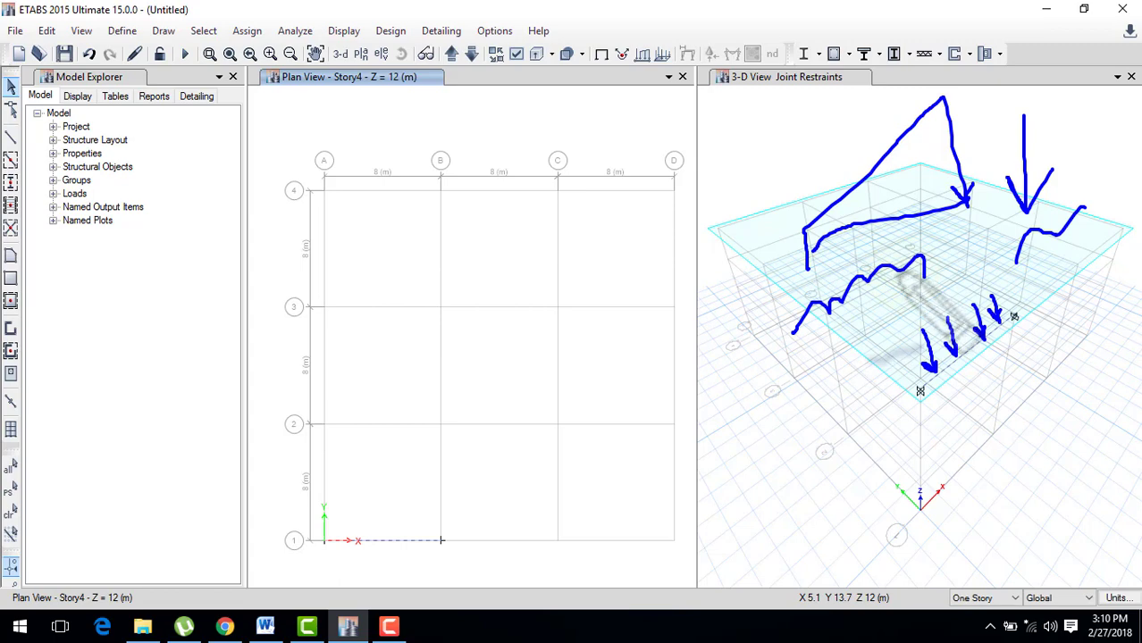
pyautogui.moveTo(1097, 174)
pyautogui.mouseDown()
pyautogui.moveTo(836, 188)
pyautogui.moveTo(1014, 144)
pyautogui.moveTo(994, 141)
pyautogui.mouseUp()
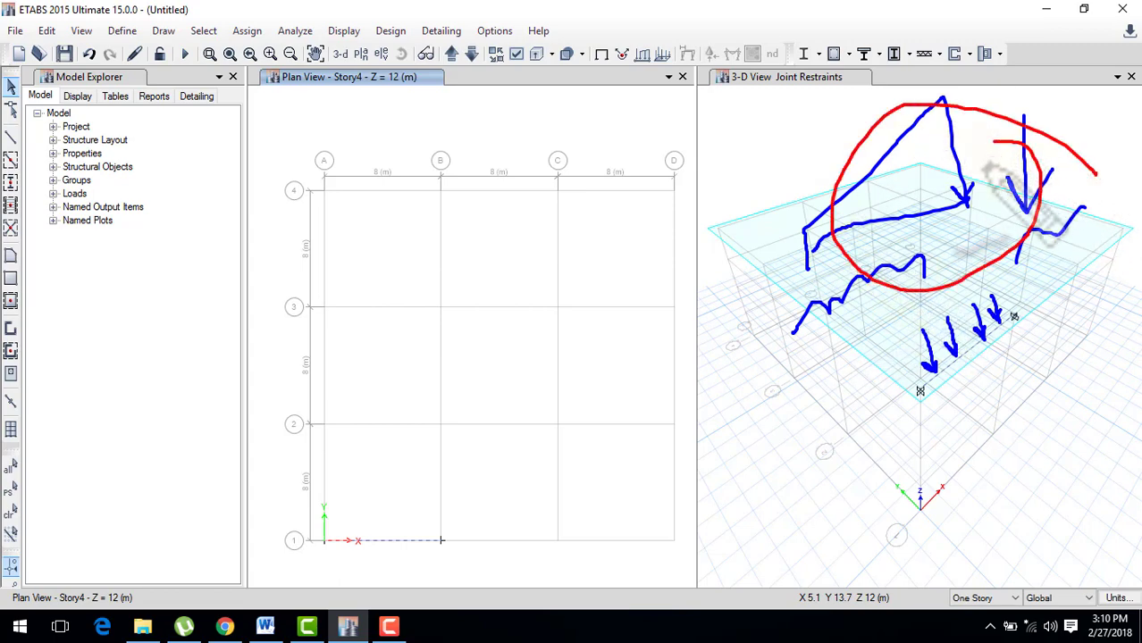
pyautogui.moveTo(643, 143)
pyautogui.mouseDown()
pyautogui.moveTo(657, 114)
pyautogui.moveTo(673, 143)
pyautogui.moveTo(645, 143)
pyautogui.moveTo(721, 100)
pyautogui.moveTo(728, 112)
pyautogui.mouseUp()
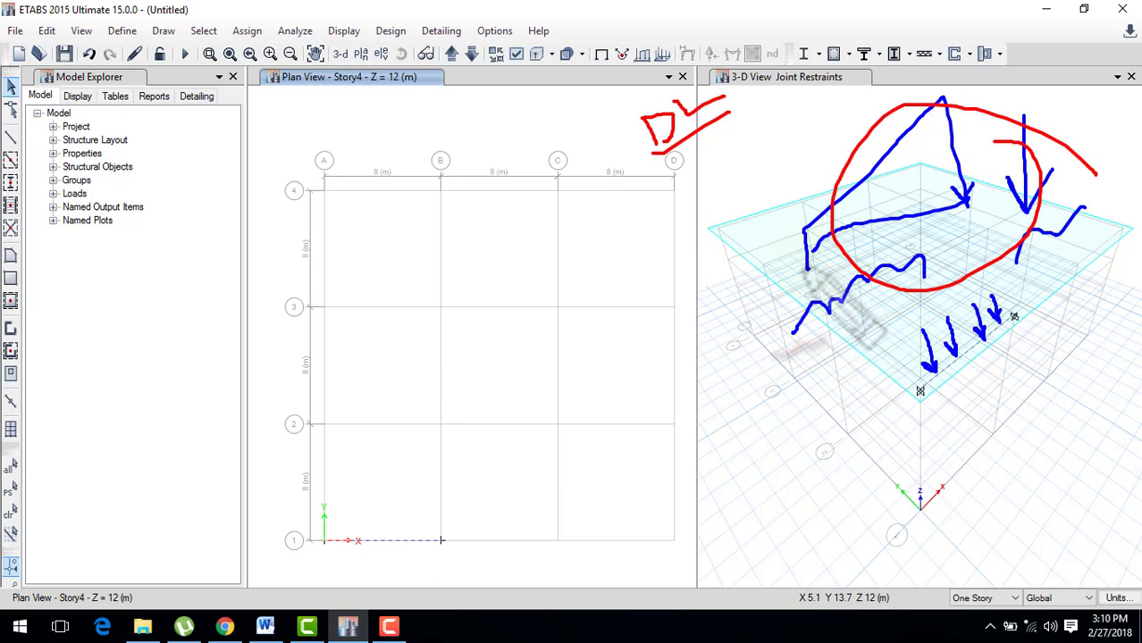
pyautogui.moveTo(804, 268)
pyautogui.mouseDown()
pyautogui.moveTo(959, 207)
pyautogui.moveTo(940, 96)
pyautogui.moveTo(958, 211)
pyautogui.moveTo(929, 186)
pyautogui.mouseUp()
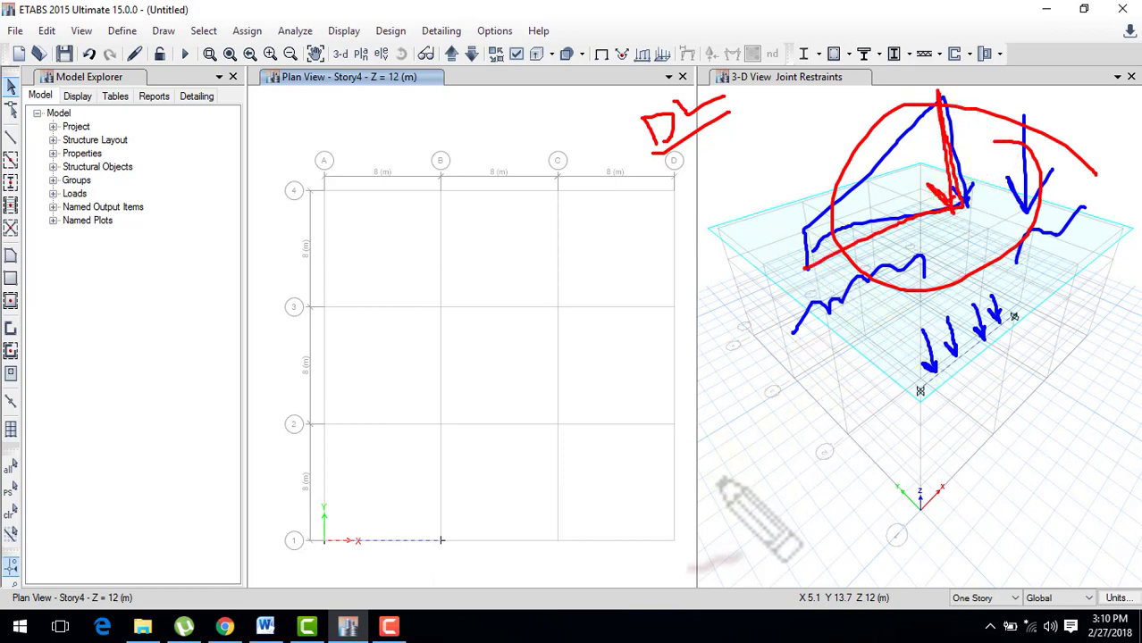
pyautogui.moveTo(923, 384); pyautogui.dragTo(1004, 309)
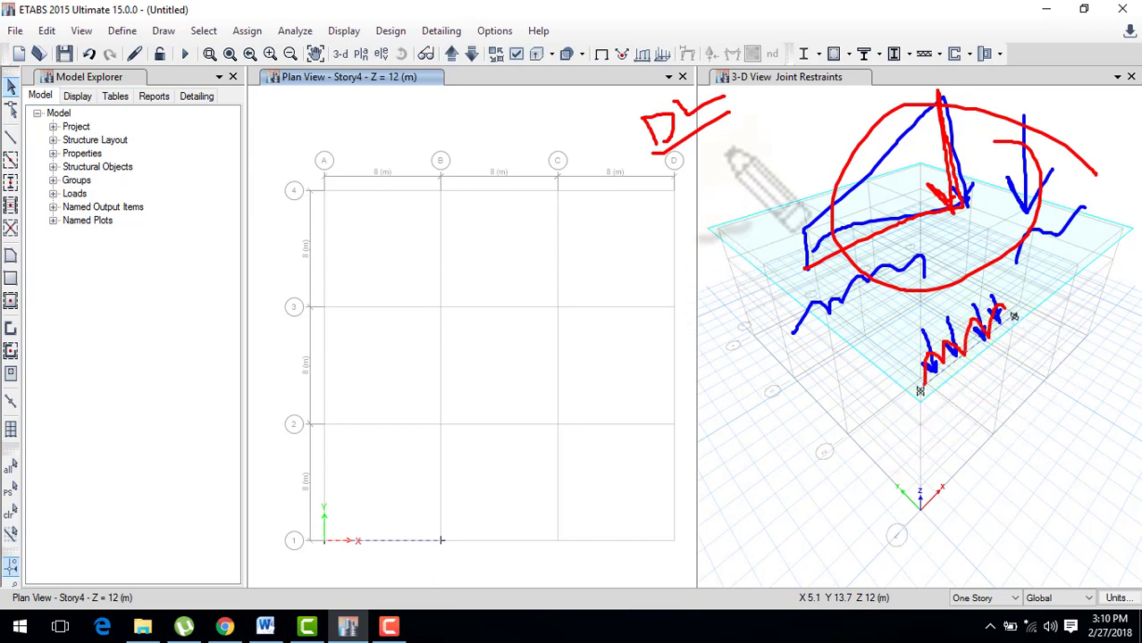
pyautogui.moveTo(708, 130); pyautogui.dragTo(780, 367)
pyautogui.moveTo(747, 159); pyautogui.dragTo(999, 367)
pyautogui.moveTo(947, 398); pyautogui.dragTo(1048, 166)
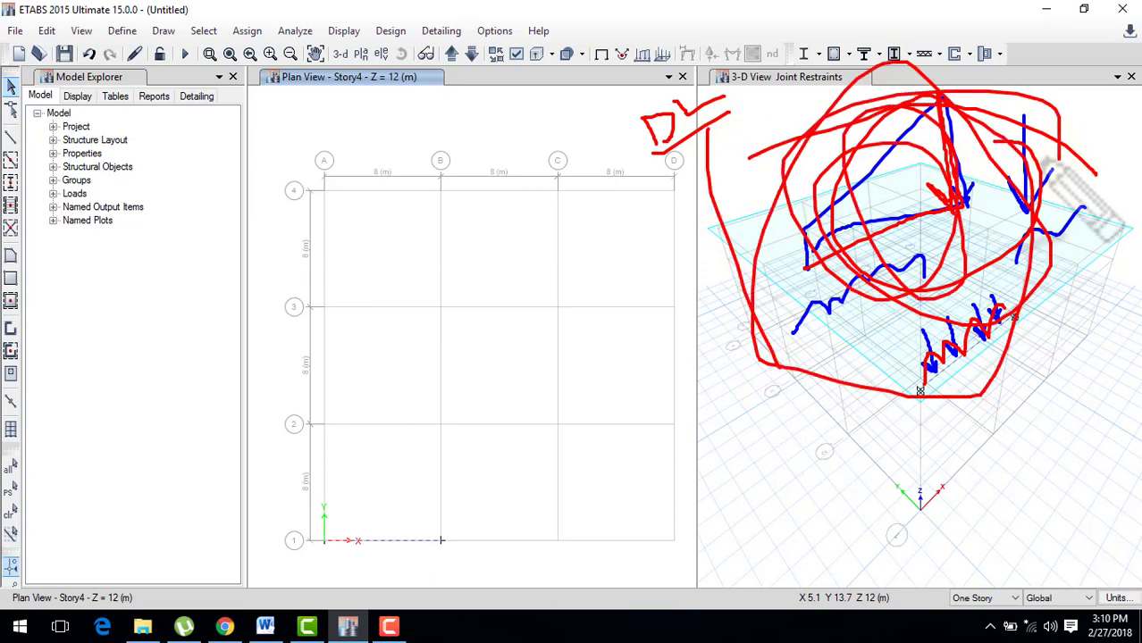
pyautogui.moveTo(618, 107); pyautogui.dragTo(669, 173)
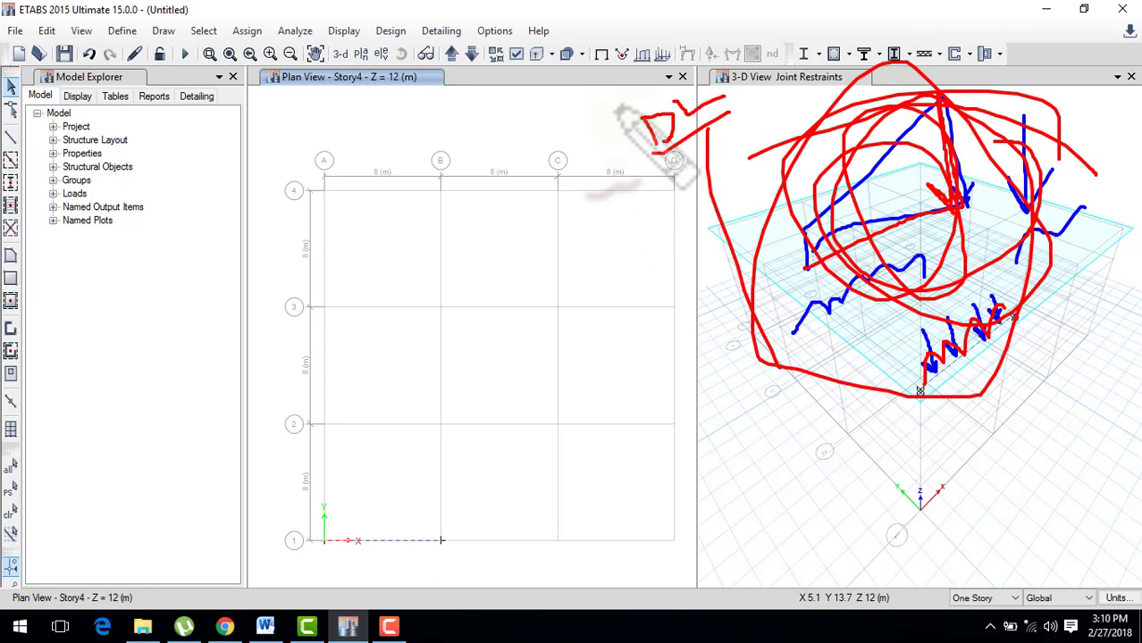
pyautogui.moveTo(621, 89)
pyautogui.mouseDown()
pyautogui.moveTo(741, 116)
pyautogui.moveTo(661, 170)
pyautogui.mouseUp()
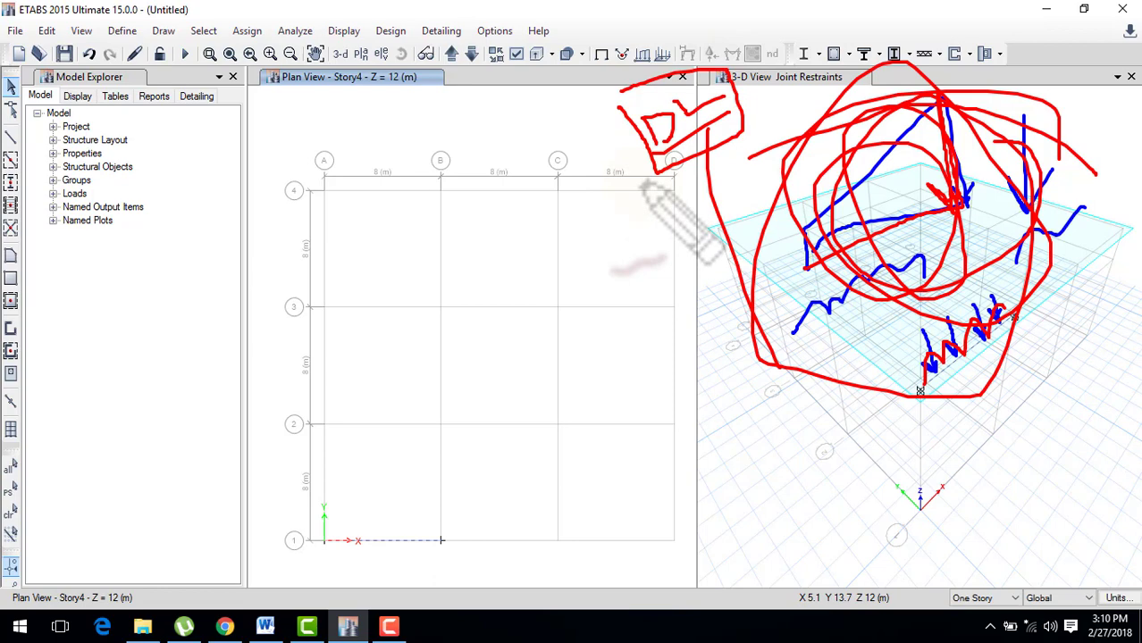
pyautogui.press('Escape')
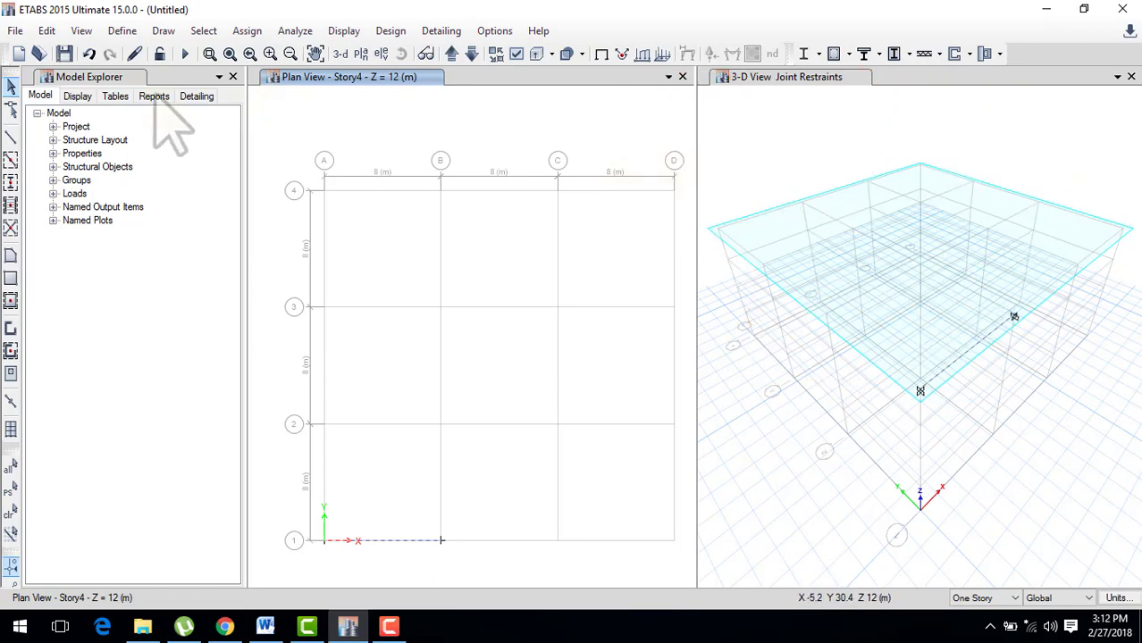
pyautogui.click(122, 30)
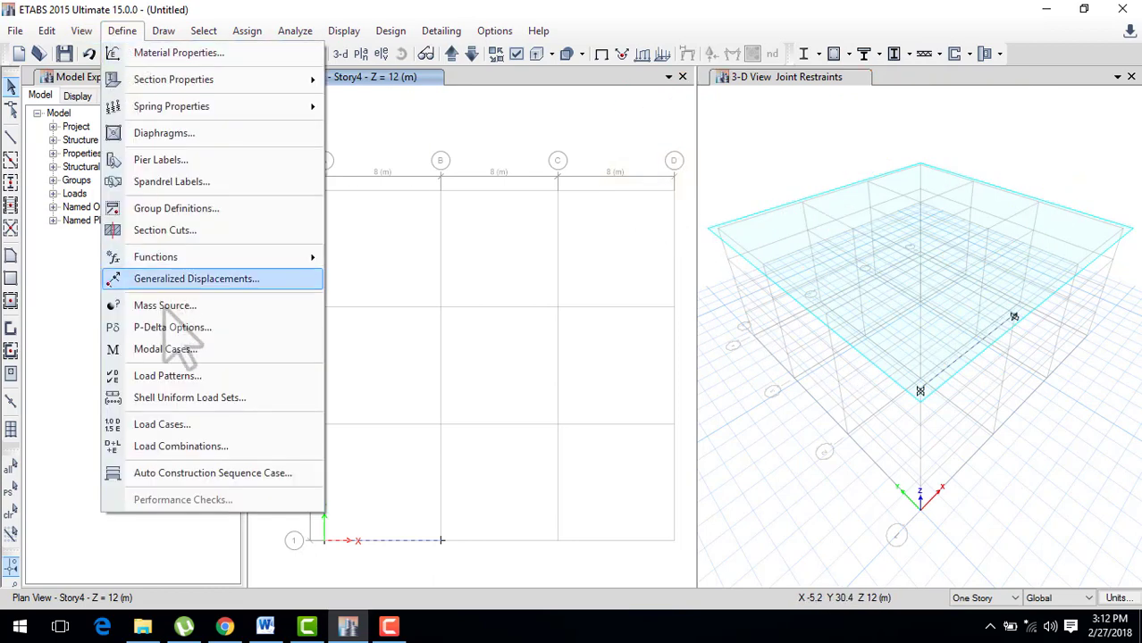
pyautogui.click(177, 379)
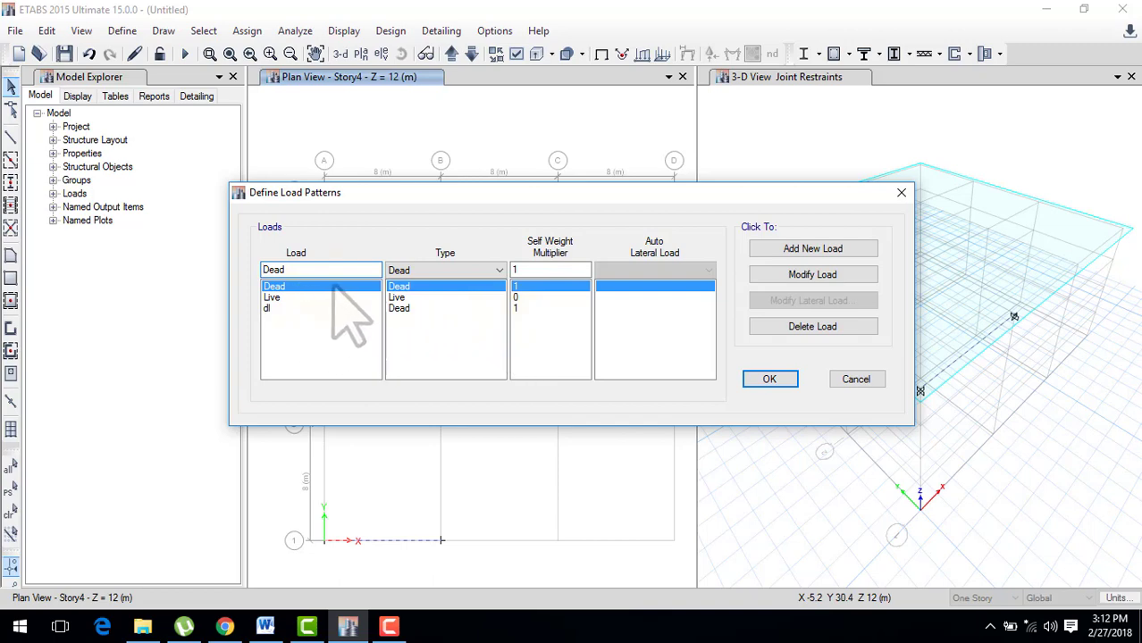
pyautogui.hotkey('ctrl', '2')
pyautogui.moveTo(348, 240); pyautogui.dragTo(297, 289)
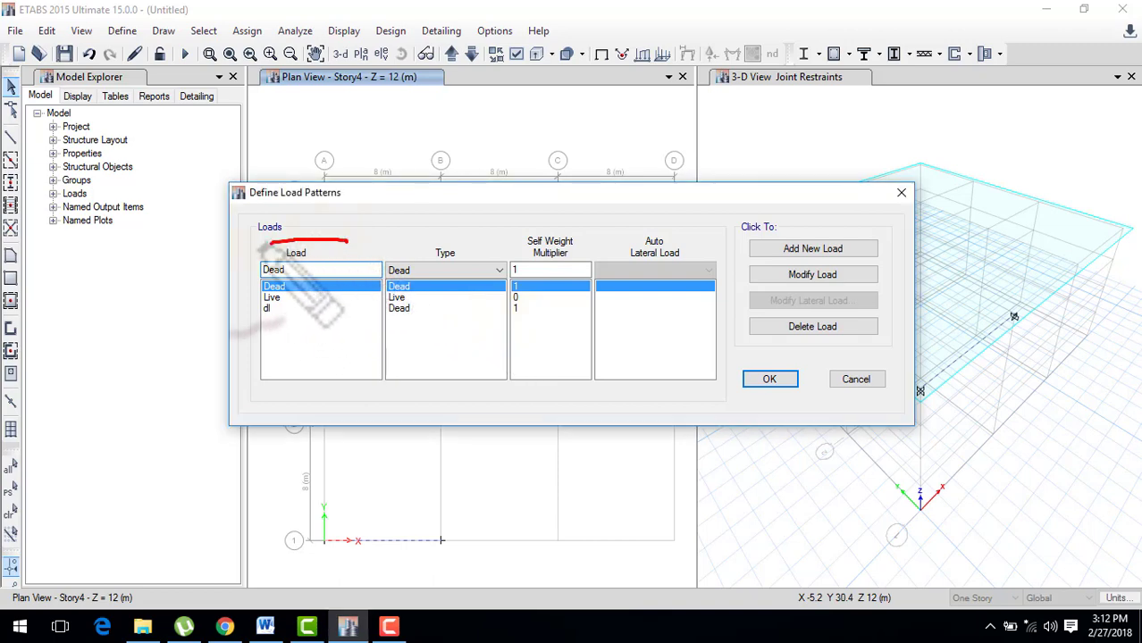
pyautogui.moveTo(348, 243); pyautogui.dragTo(313, 284)
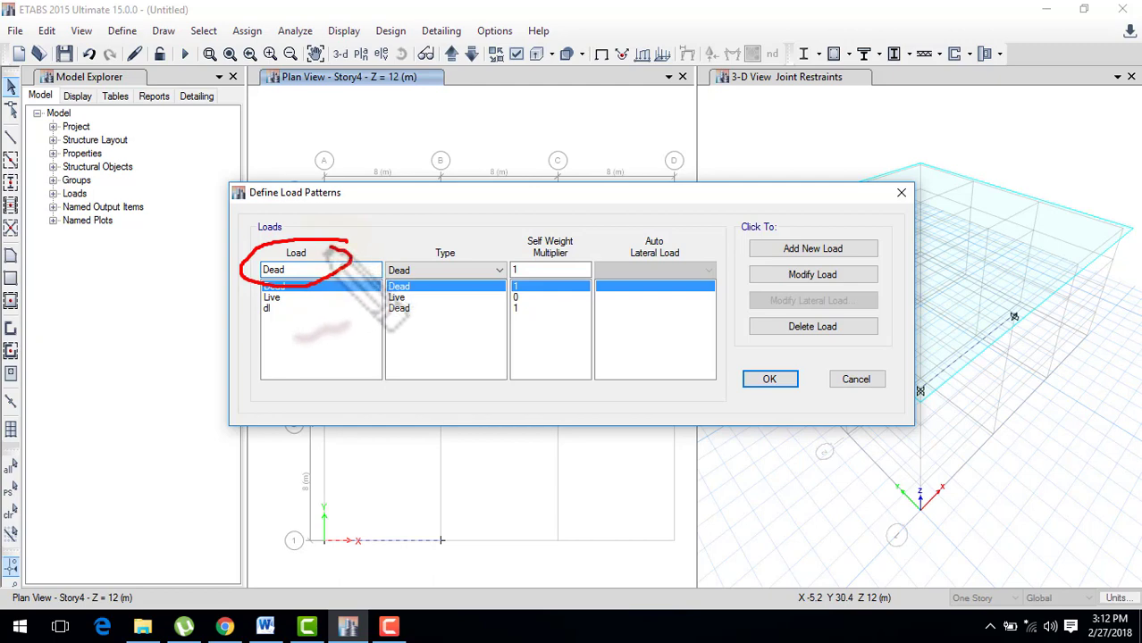
pyautogui.moveTo(497, 249); pyautogui.dragTo(493, 262)
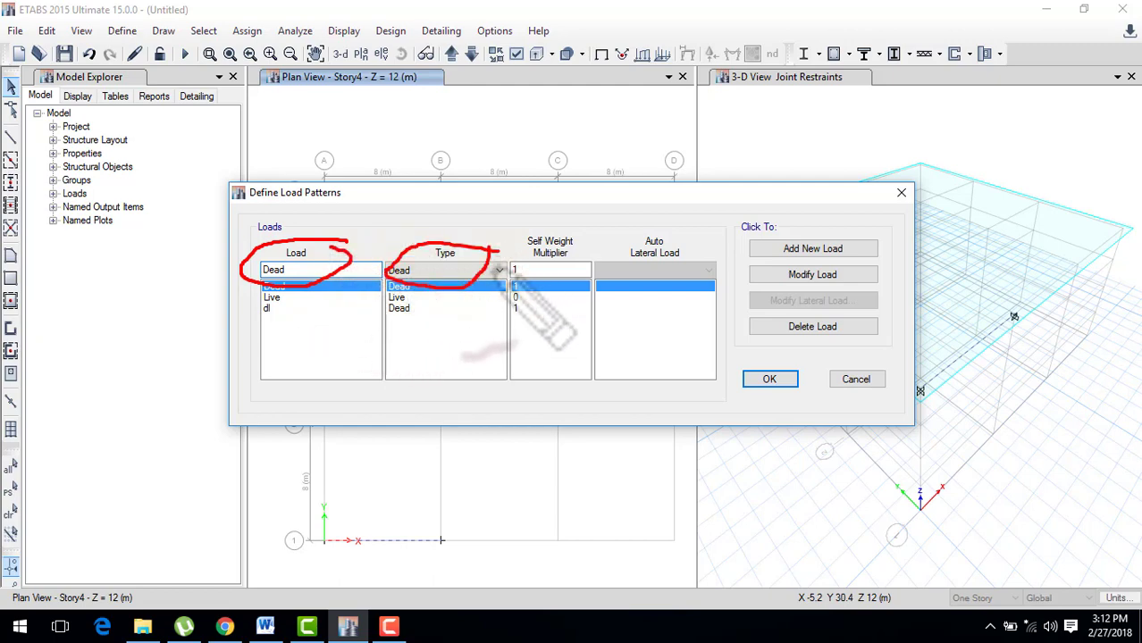
pyautogui.click(497, 272)
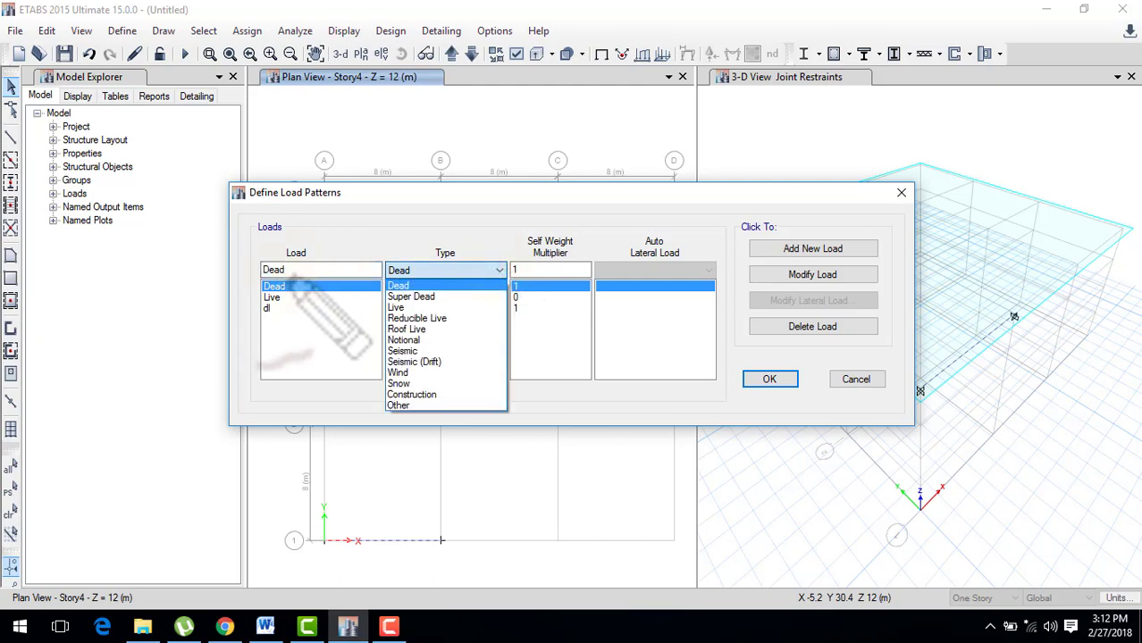
pyautogui.moveTo(299, 252)
pyautogui.mouseDown()
pyautogui.moveTo(253, 272)
pyautogui.moveTo(304, 257)
pyautogui.mouseUp()
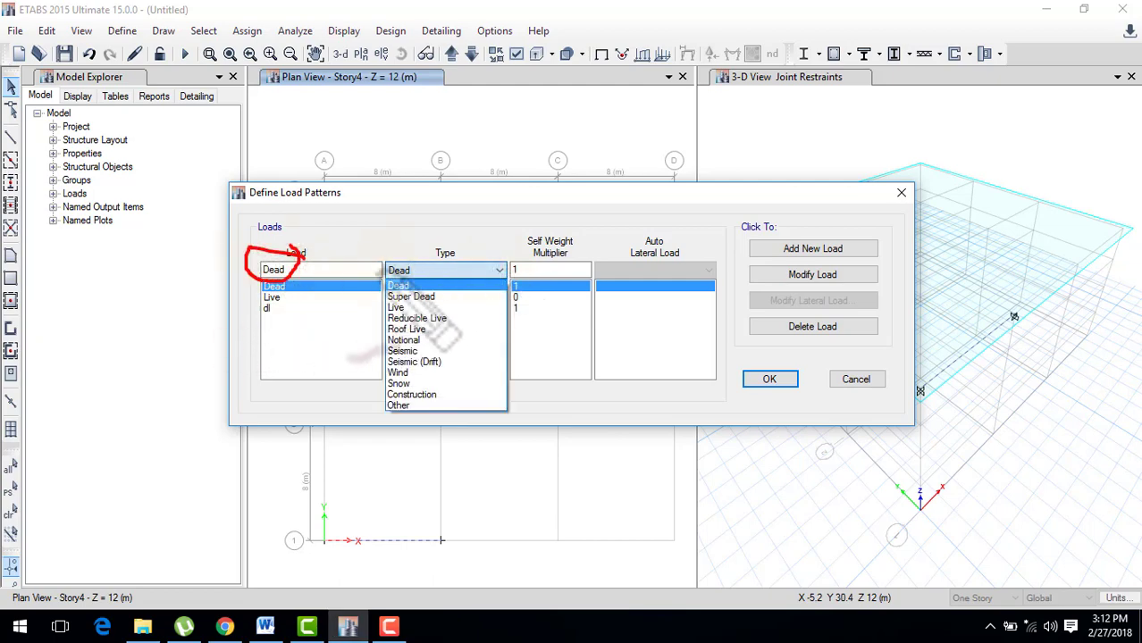
pyautogui.moveTo(398, 256)
pyautogui.mouseDown()
pyautogui.moveTo(420, 447)
pyautogui.moveTo(447, 295)
pyautogui.moveTo(400, 255)
pyautogui.mouseUp()
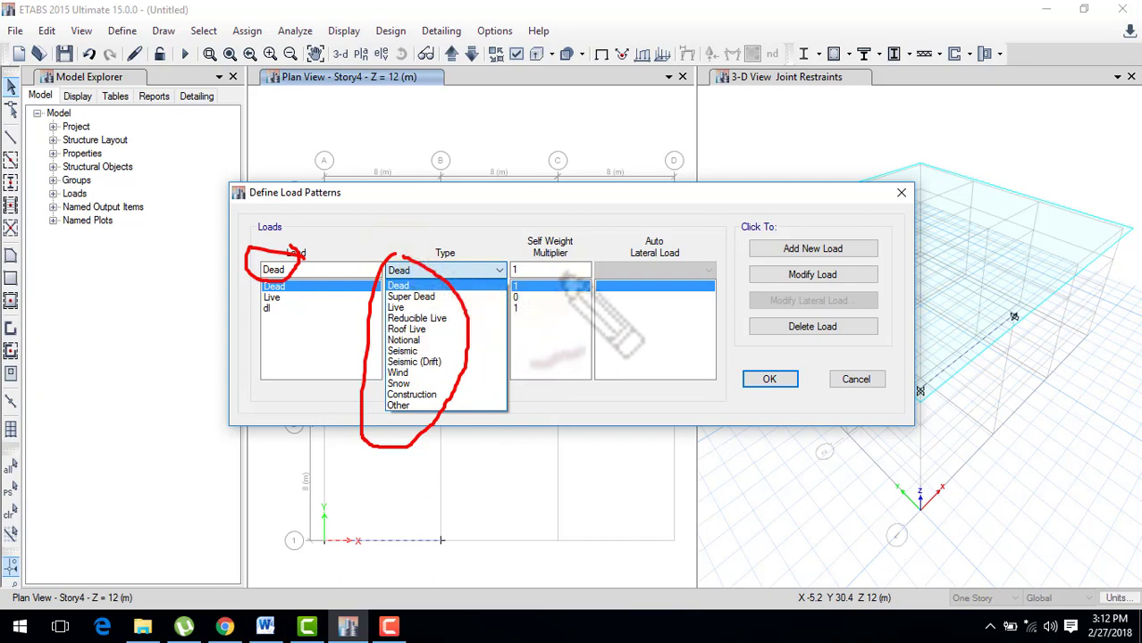
pyautogui.moveTo(576, 240)
pyautogui.mouseDown()
pyautogui.moveTo(534, 234)
pyautogui.moveTo(514, 295)
pyautogui.moveTo(574, 216)
pyautogui.mouseUp()
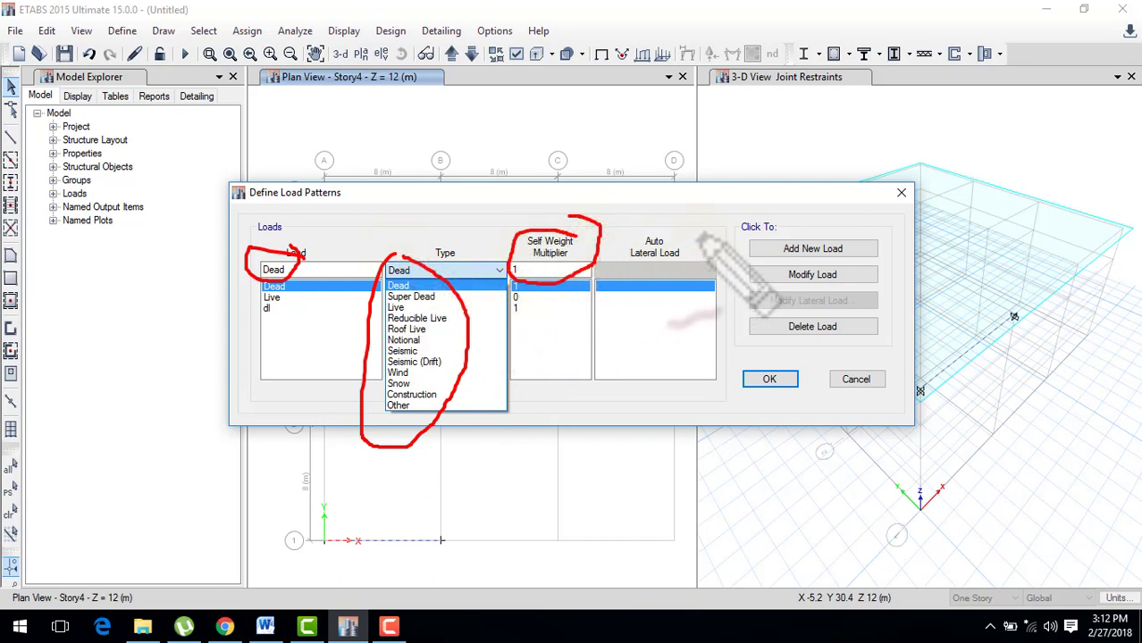
pyautogui.moveTo(709, 232)
pyautogui.mouseDown()
pyautogui.moveTo(645, 235)
pyautogui.moveTo(688, 288)
pyautogui.mouseUp()
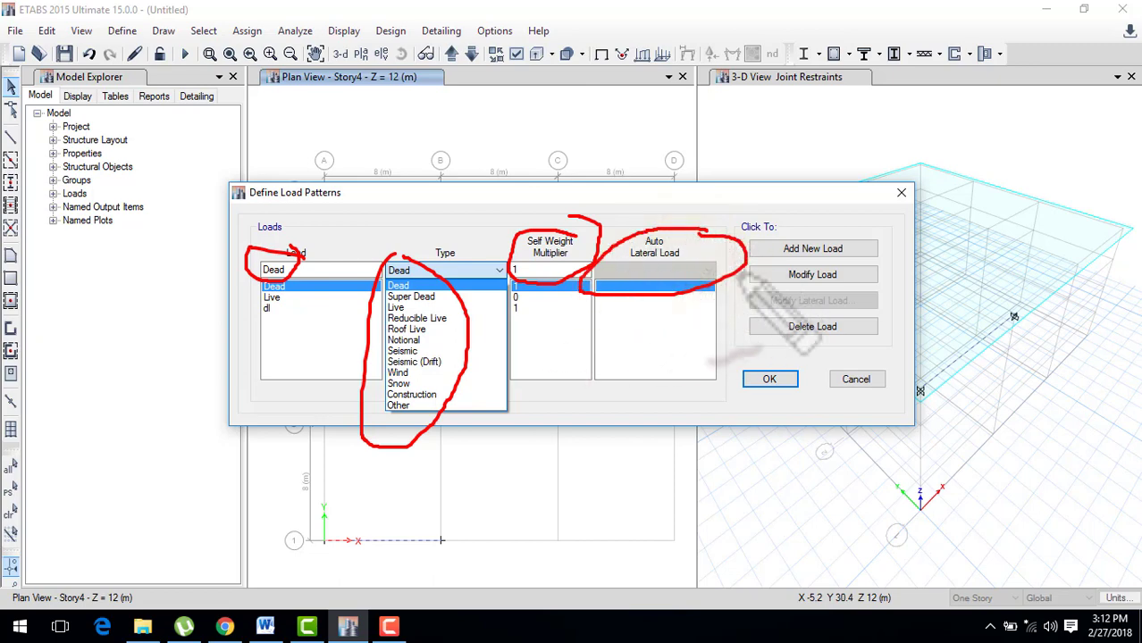
pyautogui.moveTo(773, 242); pyautogui.dragTo(851, 221)
pyautogui.moveTo(772, 245); pyautogui.dragTo(851, 229)
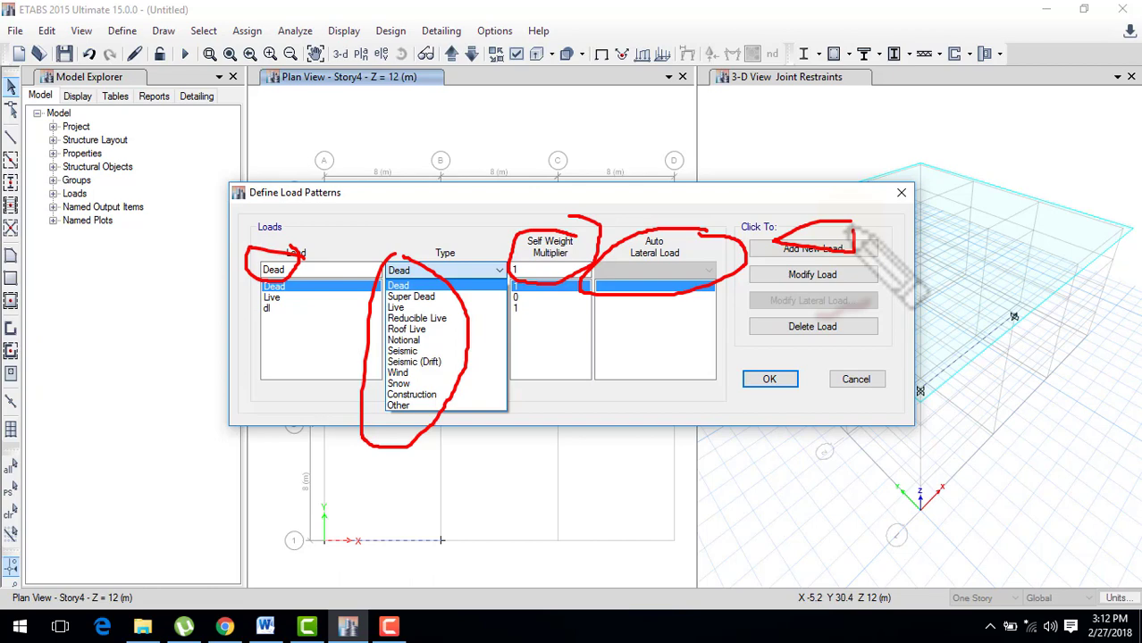
pyautogui.moveTo(289, 286)
pyautogui.mouseDown()
pyautogui.moveTo(679, 285)
pyautogui.moveTo(318, 304)
pyautogui.mouseUp()
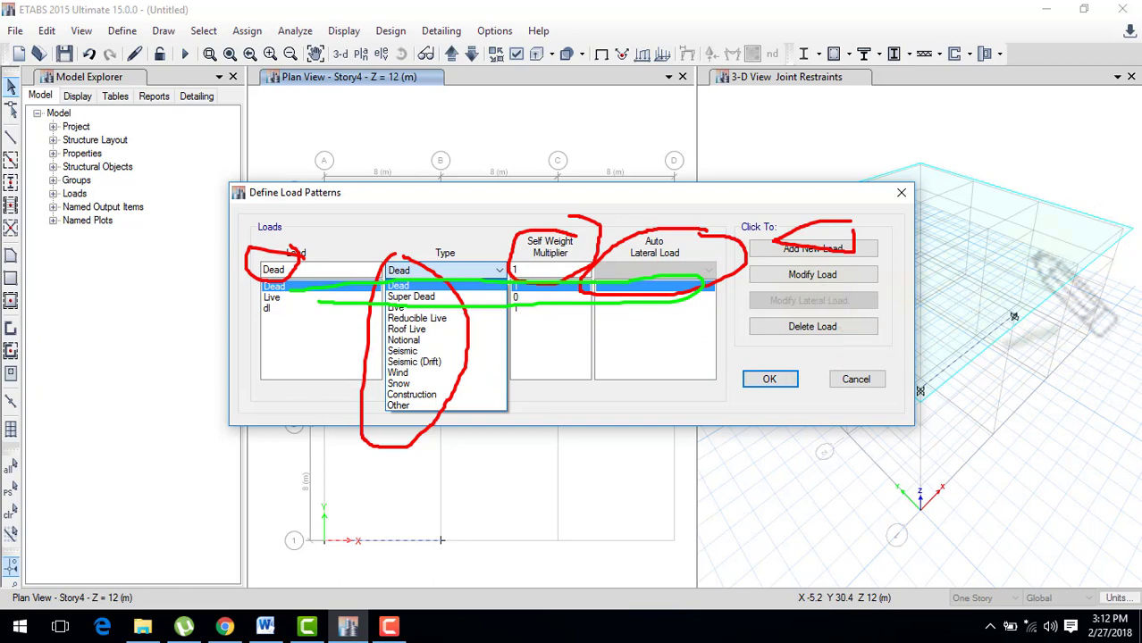
pyautogui.press('Escape')
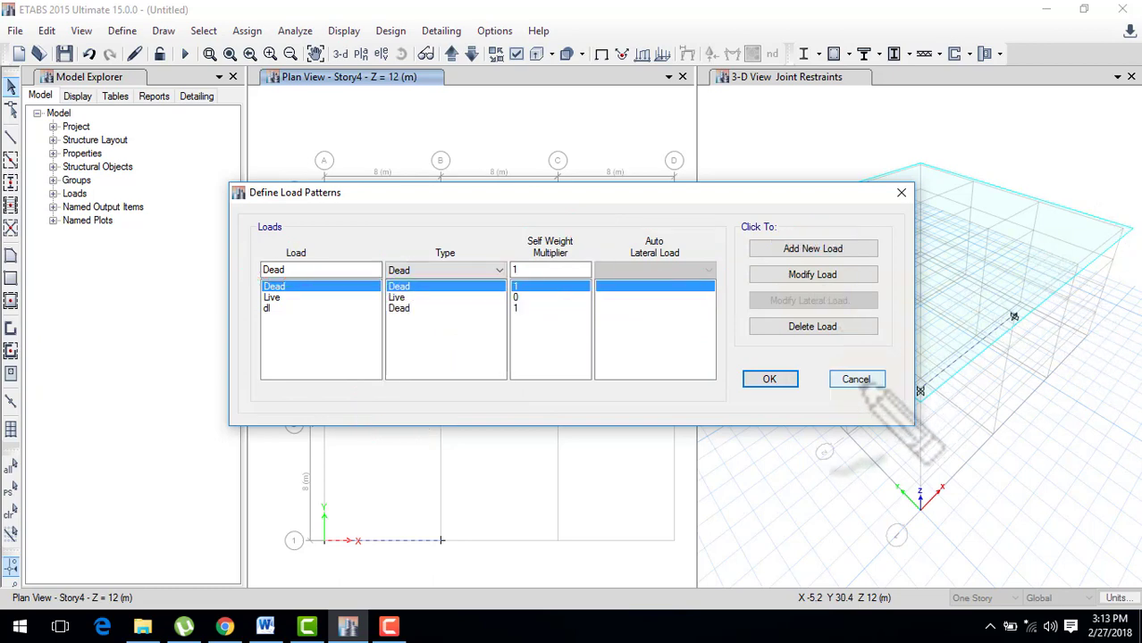
# Leave Load Patterns unchanged and start a new load case, LCase1, from Load Cases
pyautogui.click(856, 381)
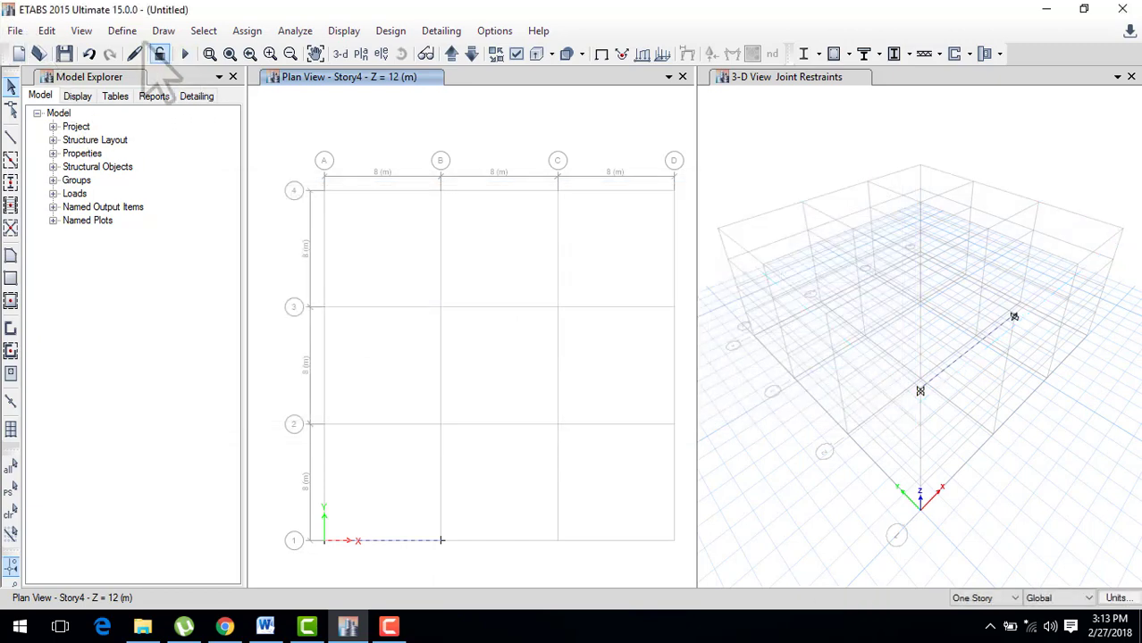
pyautogui.click(123, 31)
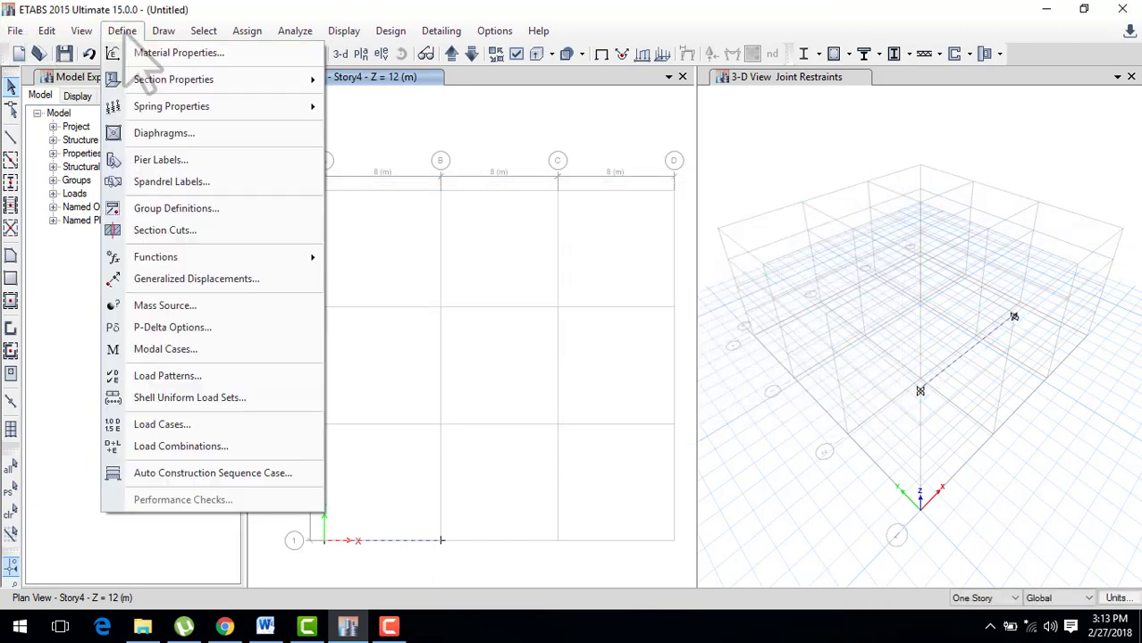
pyautogui.click(183, 427)
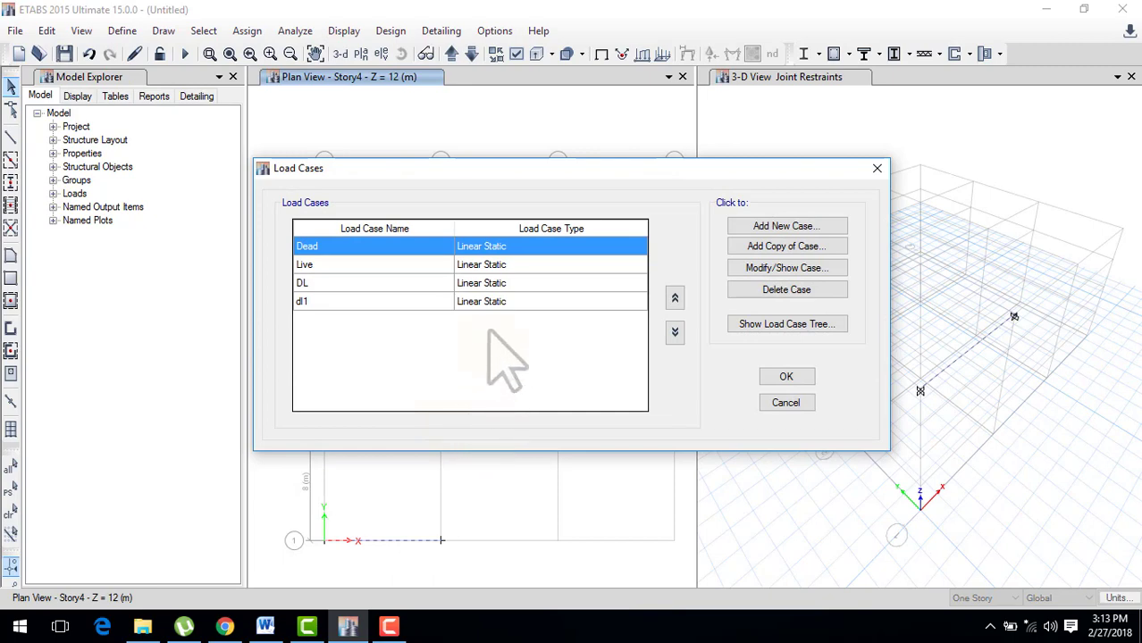
pyautogui.click(772, 229)
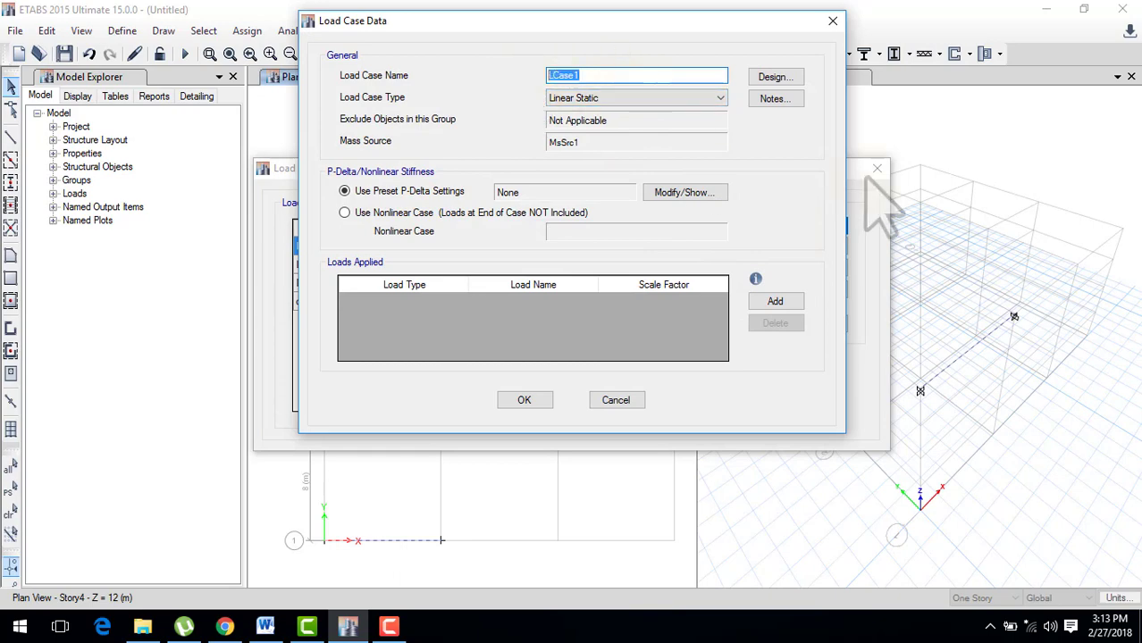
pyautogui.moveTo(594, 47); pyautogui.dragTo(610, 55)
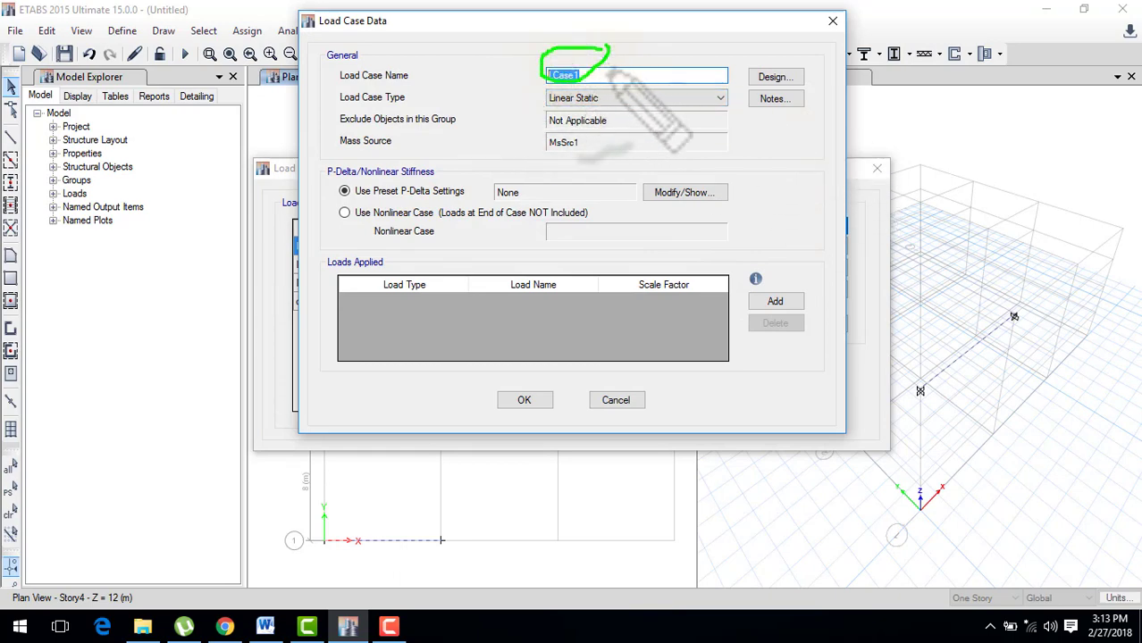
# Keep LCase1 as Linear Static and give it an applied Acceleration UX load
pyautogui.click(666, 99)
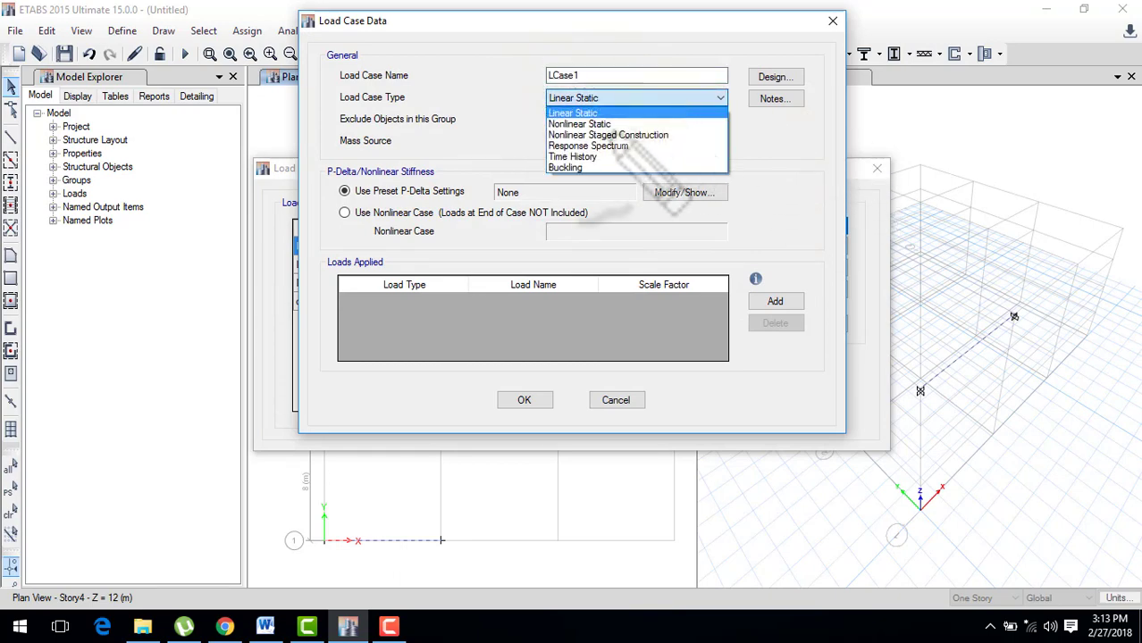
pyautogui.moveTo(623, 109)
pyautogui.mouseDown()
pyautogui.moveTo(586, 176)
pyautogui.moveTo(550, 170)
pyautogui.mouseUp()
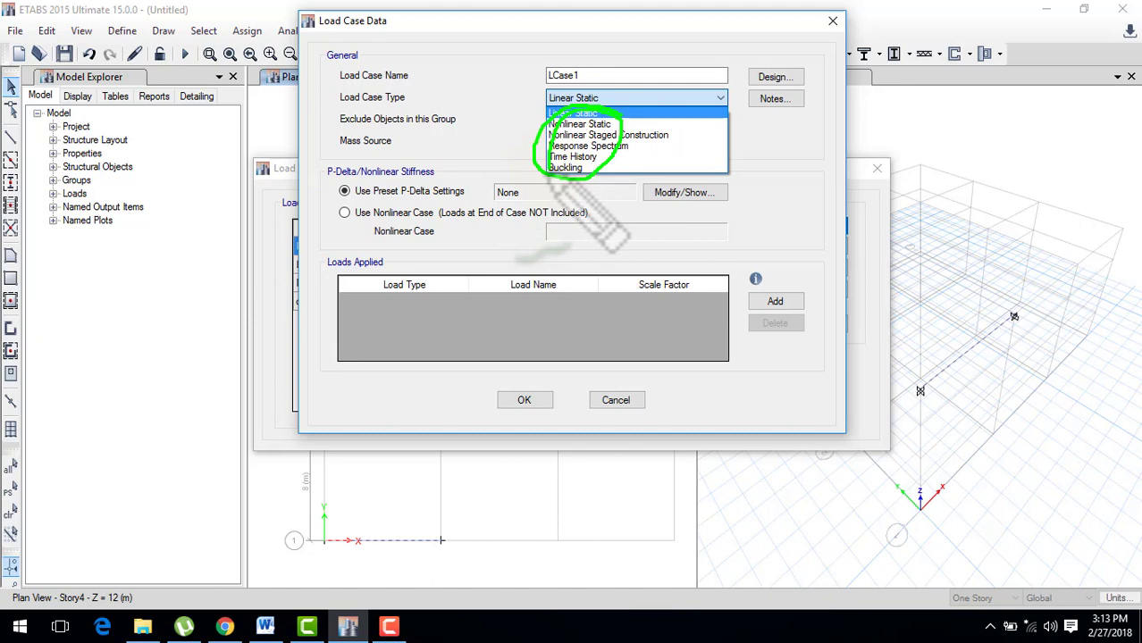
pyautogui.click(600, 98)
pyautogui.click(600, 100)
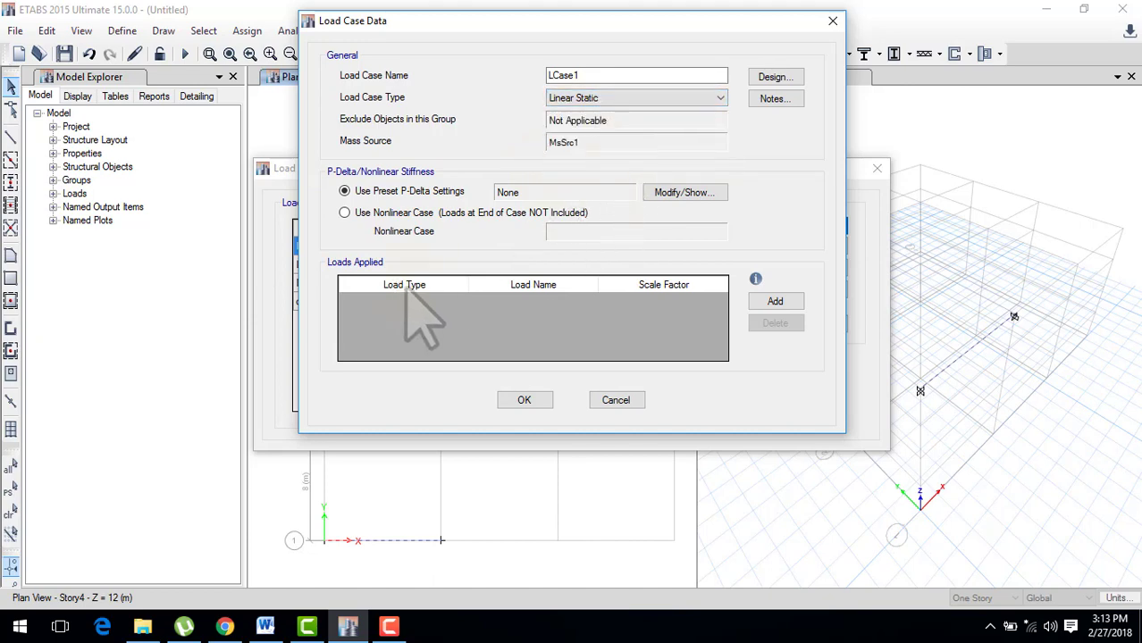
pyautogui.click(775, 303)
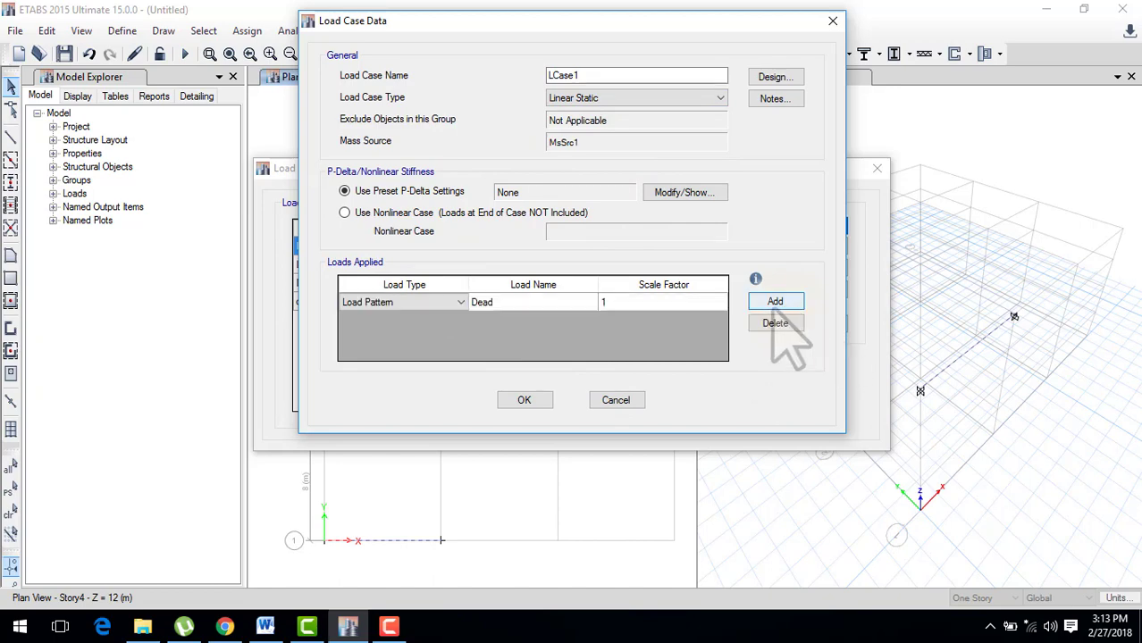
pyautogui.click(447, 304)
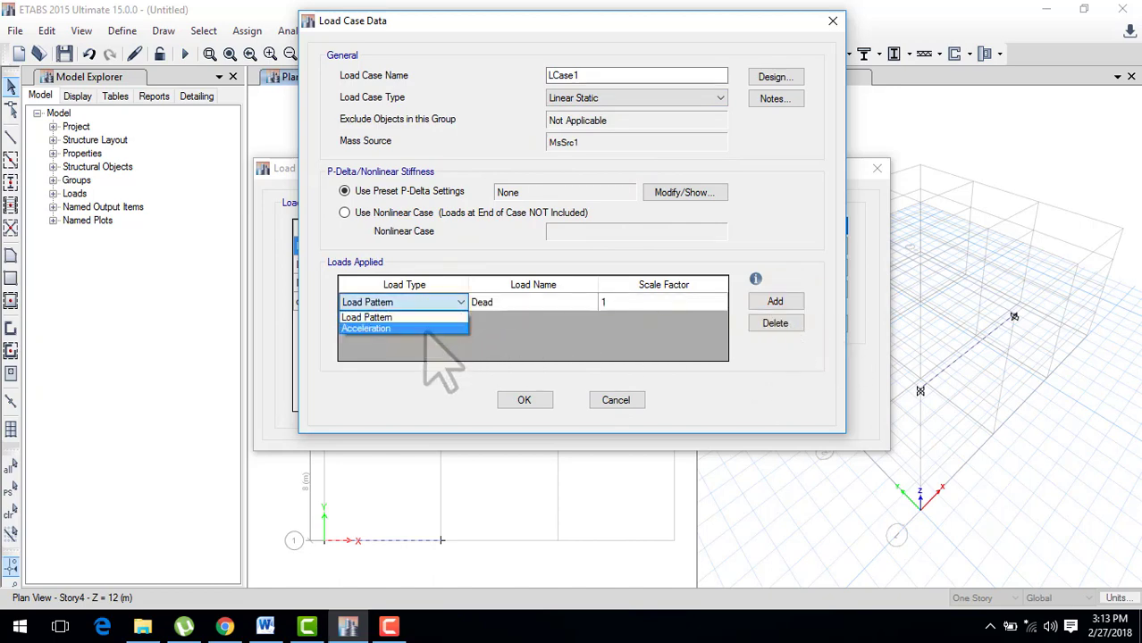
pyautogui.click(432, 327)
pyautogui.click(441, 302)
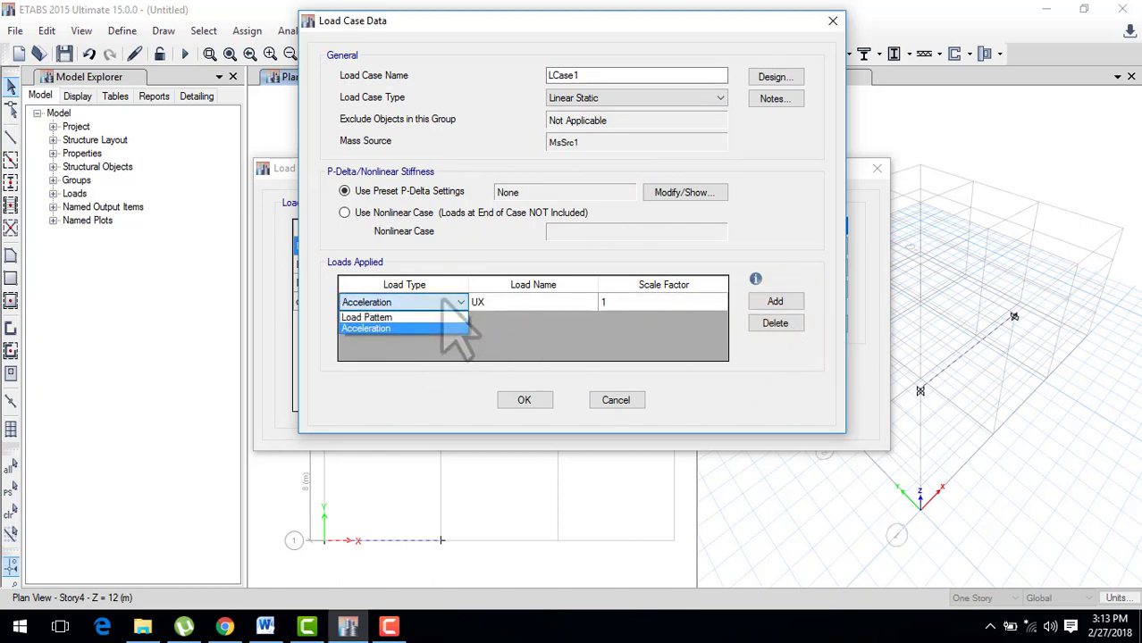
pyautogui.click(433, 318)
pyautogui.click(433, 306)
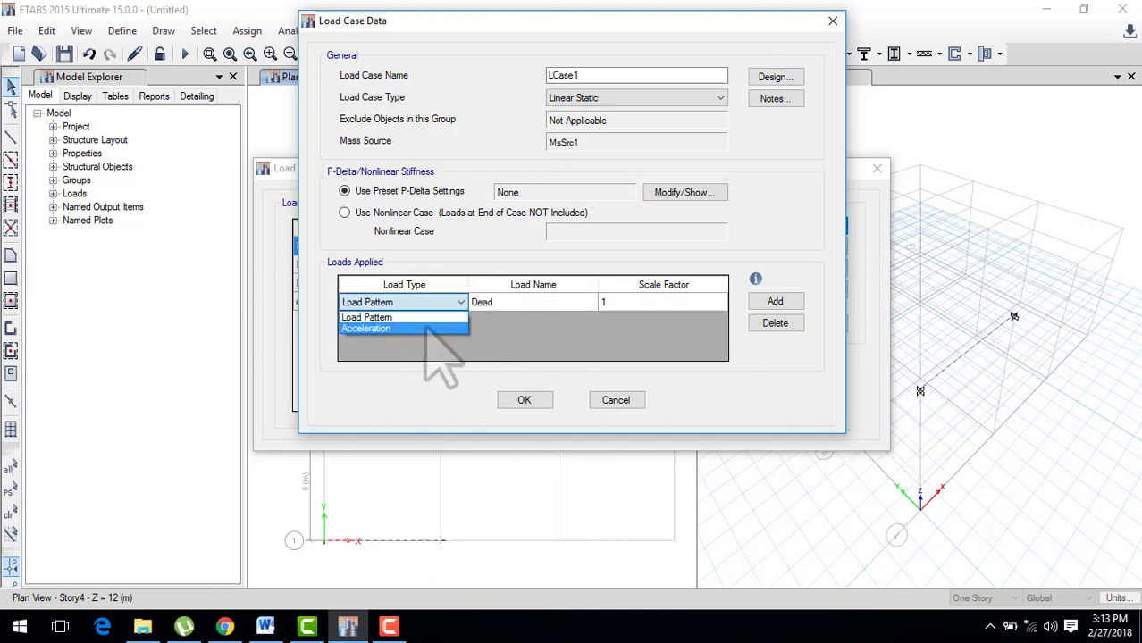
pyautogui.click(425, 328)
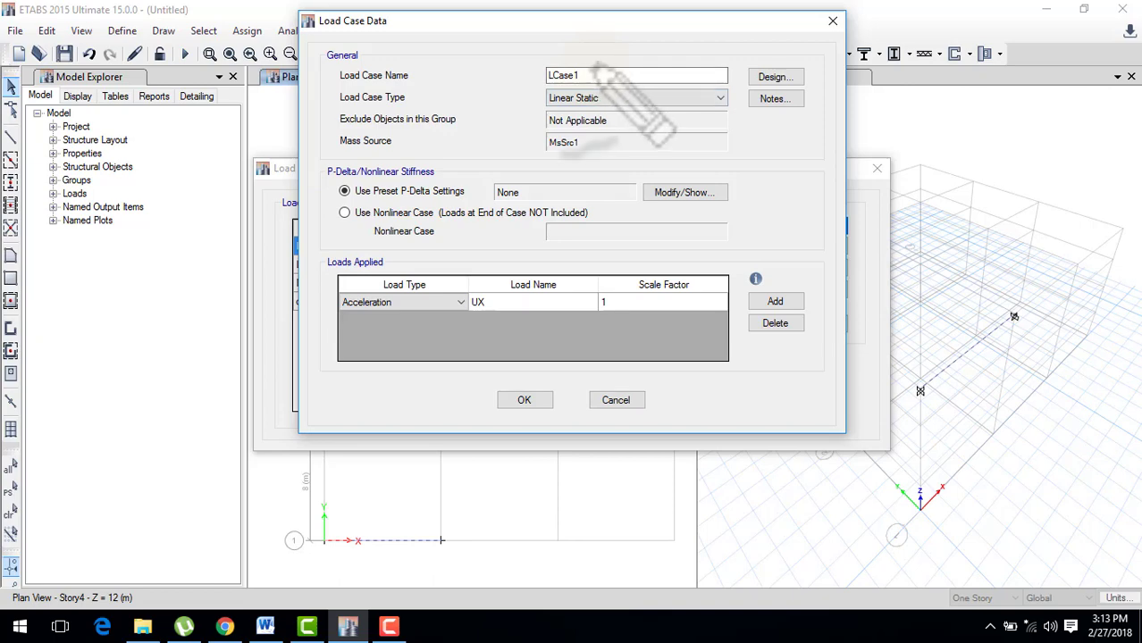
# Highlight the LCase1 name, then discard the new load case
pyautogui.moveTo(532, 56); pyautogui.dragTo(596, 59)
pyautogui.moveTo(541, 87)
pyautogui.mouseDown()
pyautogui.moveTo(582, 79)
pyautogui.moveTo(593, 63)
pyautogui.mouseUp()
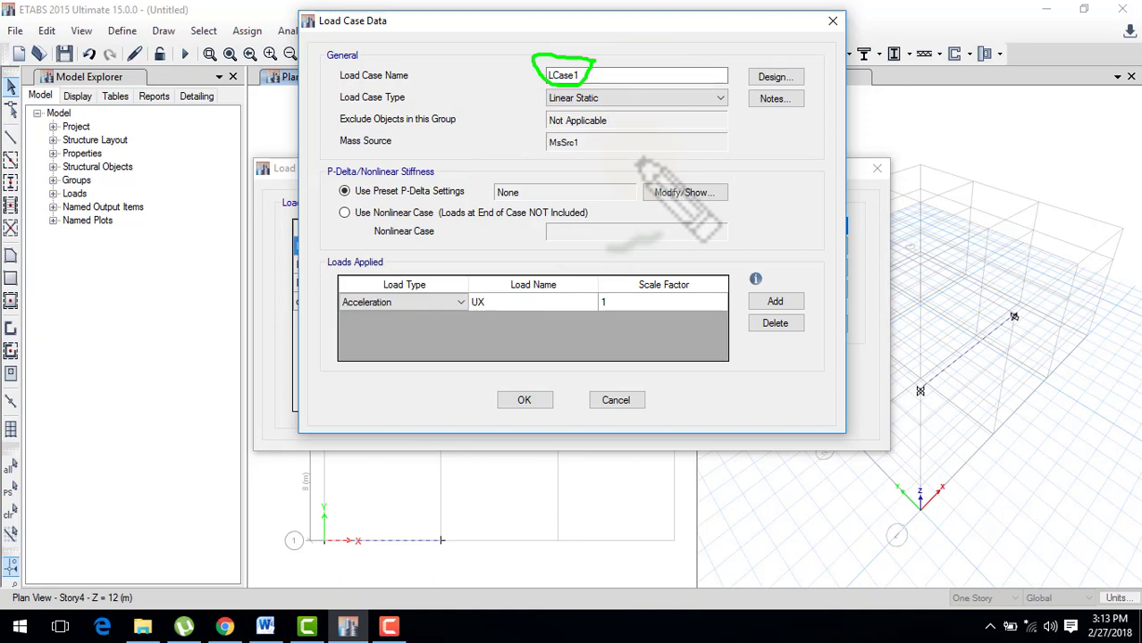
pyautogui.press('Escape')
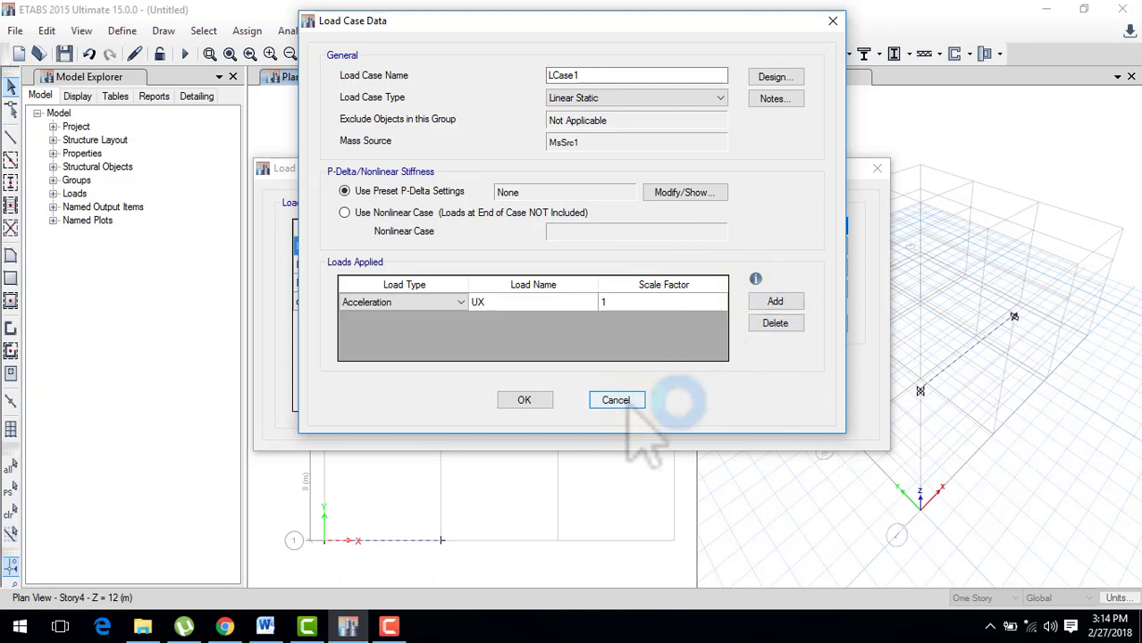
pyautogui.click(626, 404)
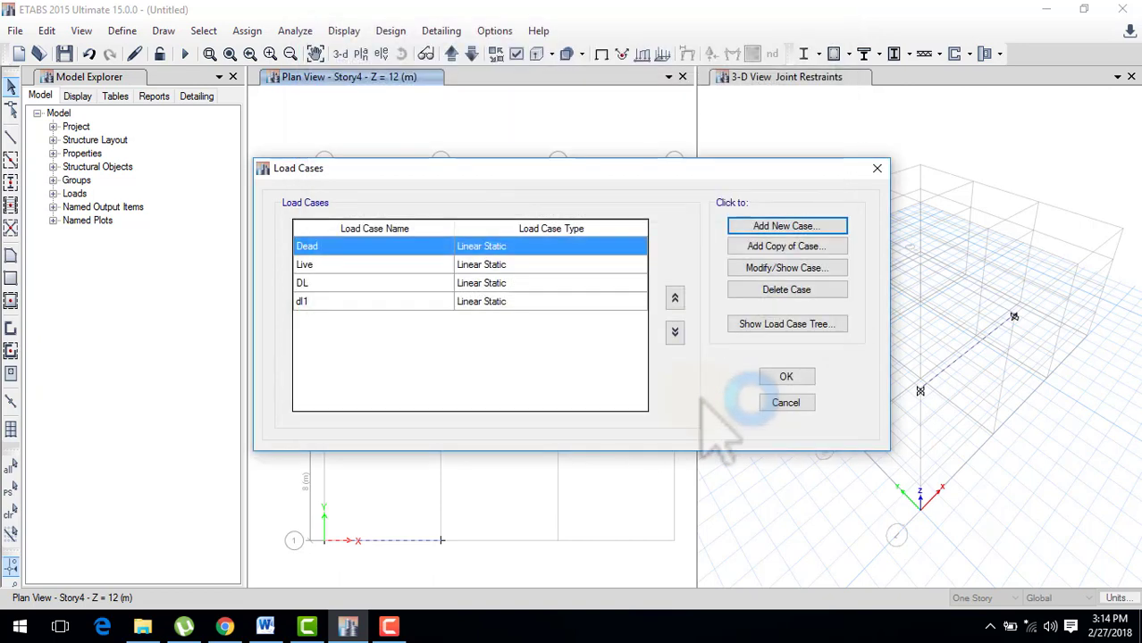
# Open the distributed frame load assignment and keep its load pattern set to Dead
pyautogui.click(785, 403)
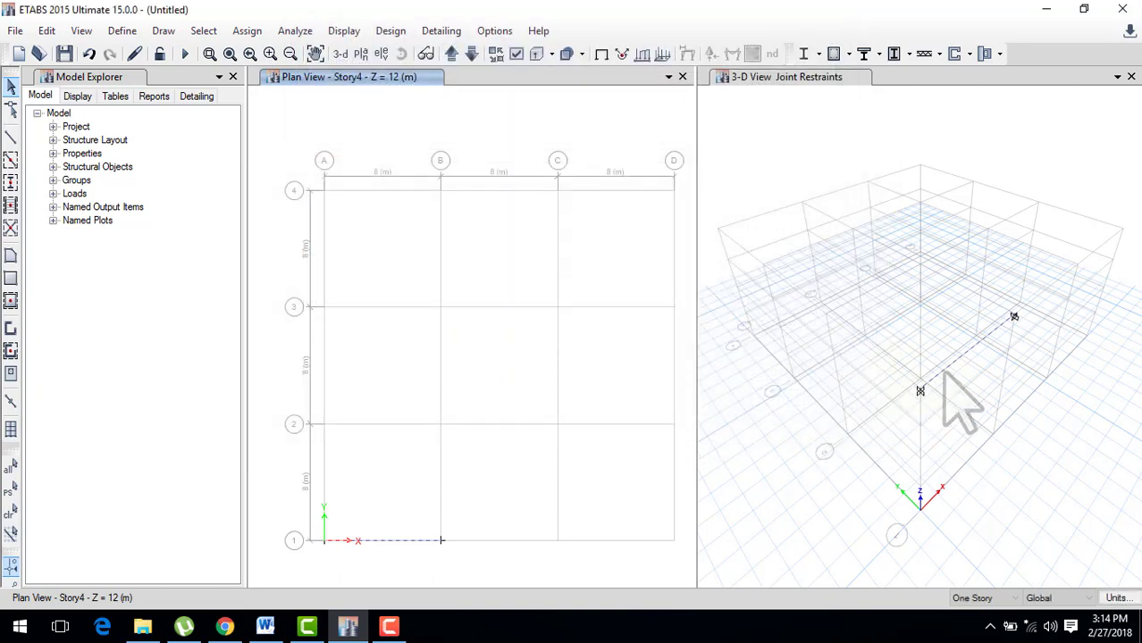
pyautogui.click(247, 31)
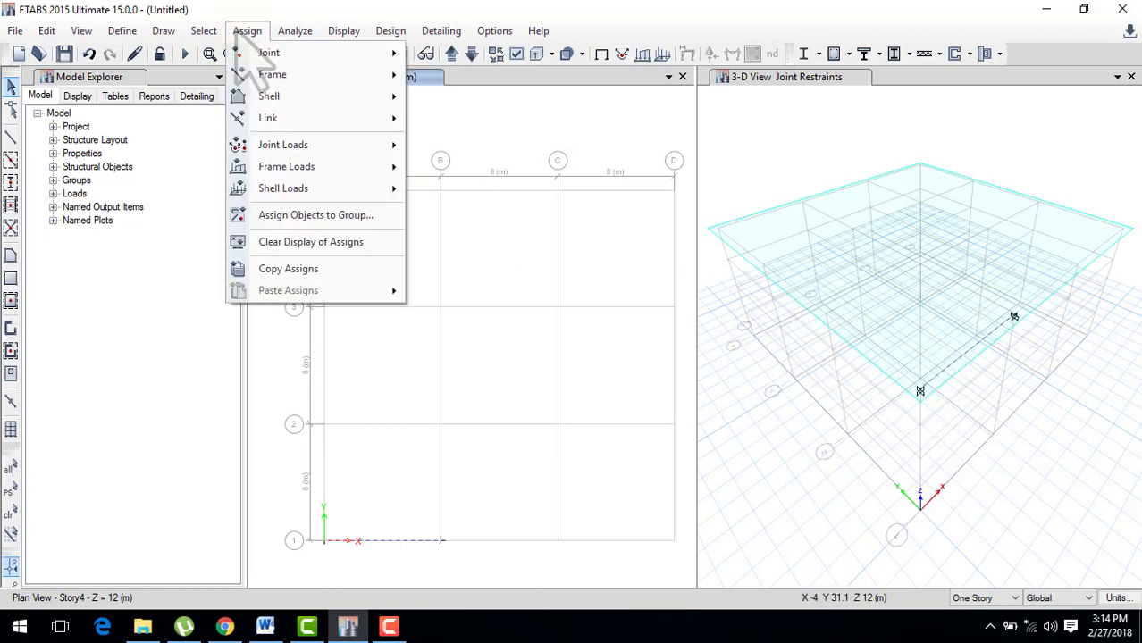
pyautogui.moveTo(286, 166)
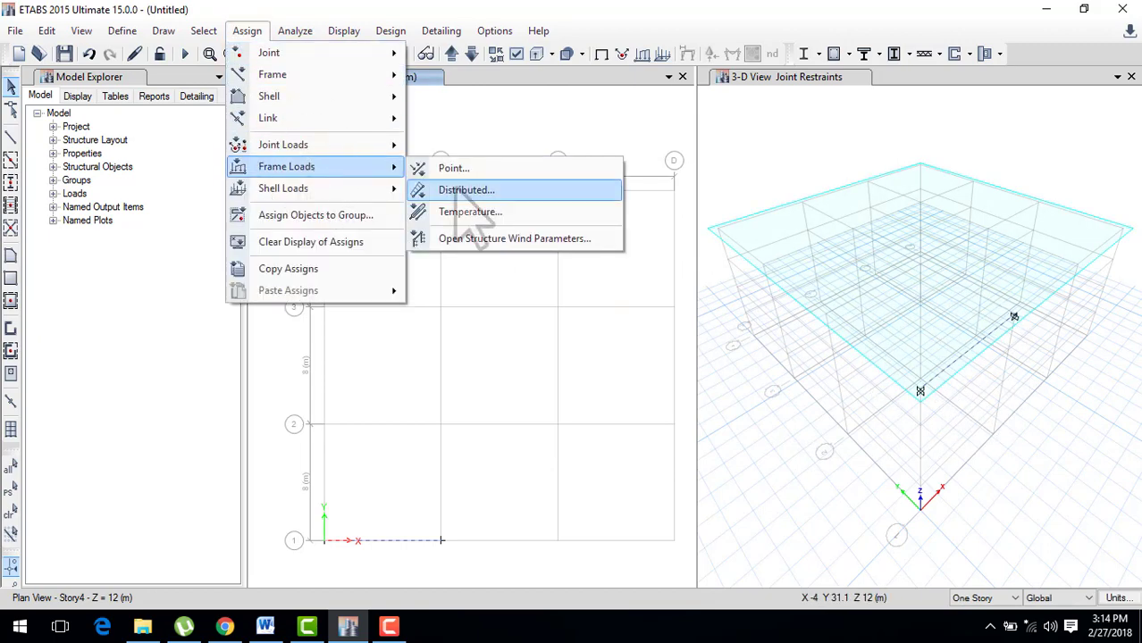
pyautogui.click(459, 198)
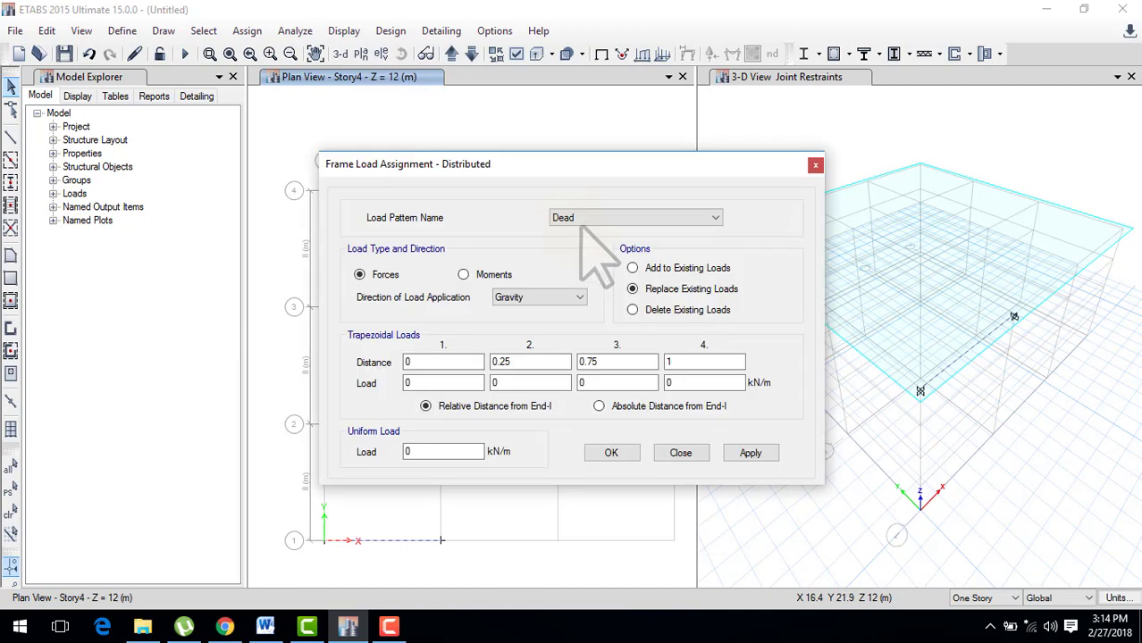
pyautogui.click(582, 219)
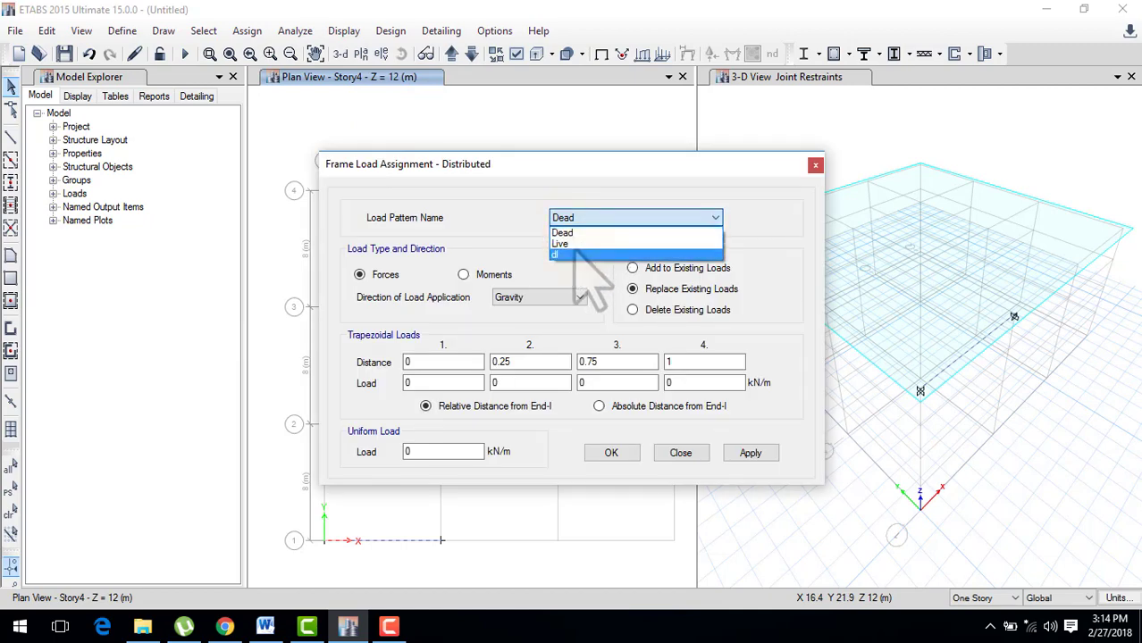
pyautogui.click(662, 187)
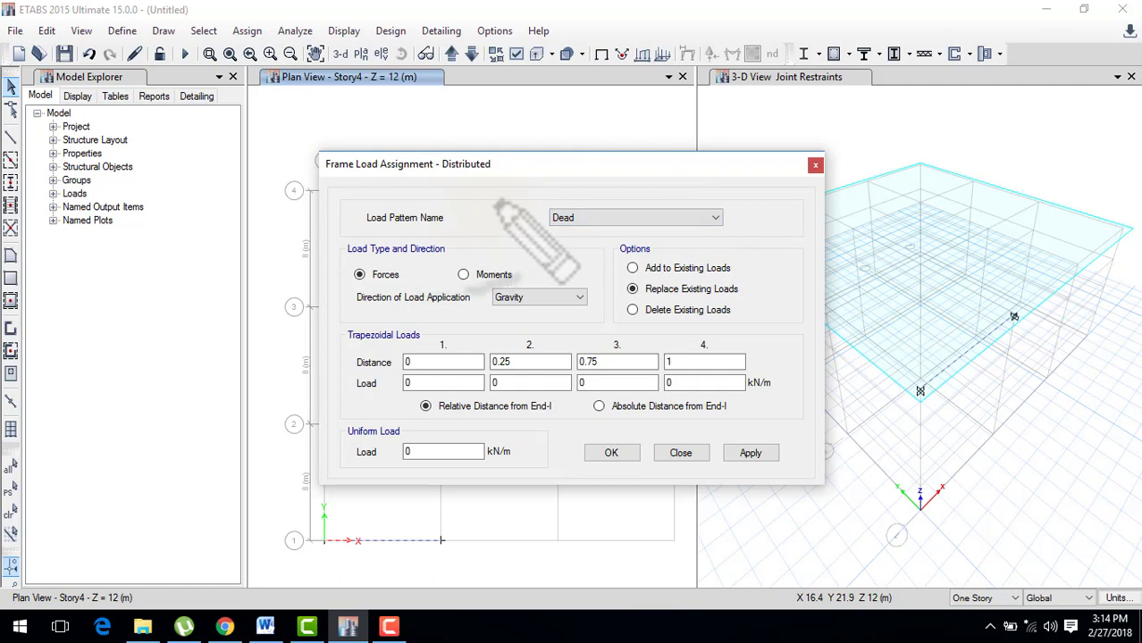
pyautogui.moveTo(498, 198); pyautogui.dragTo(476, 204)
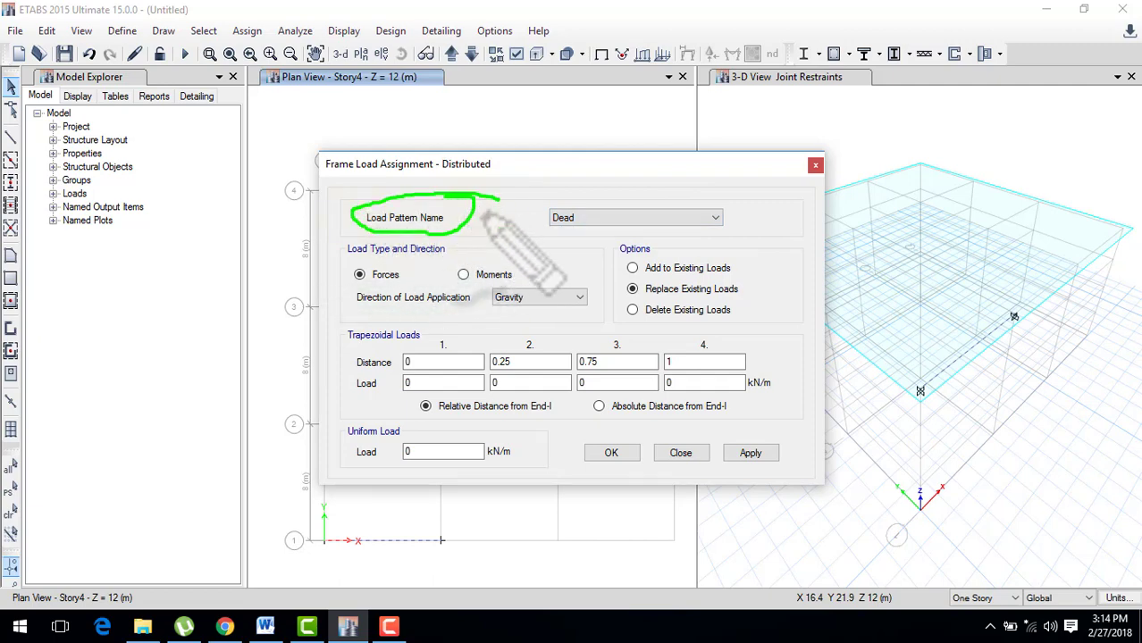
# Create the Dead-type 'earth load' pattern with self-weight multiplier 1 and confirm the load patterns
pyautogui.click(681, 453)
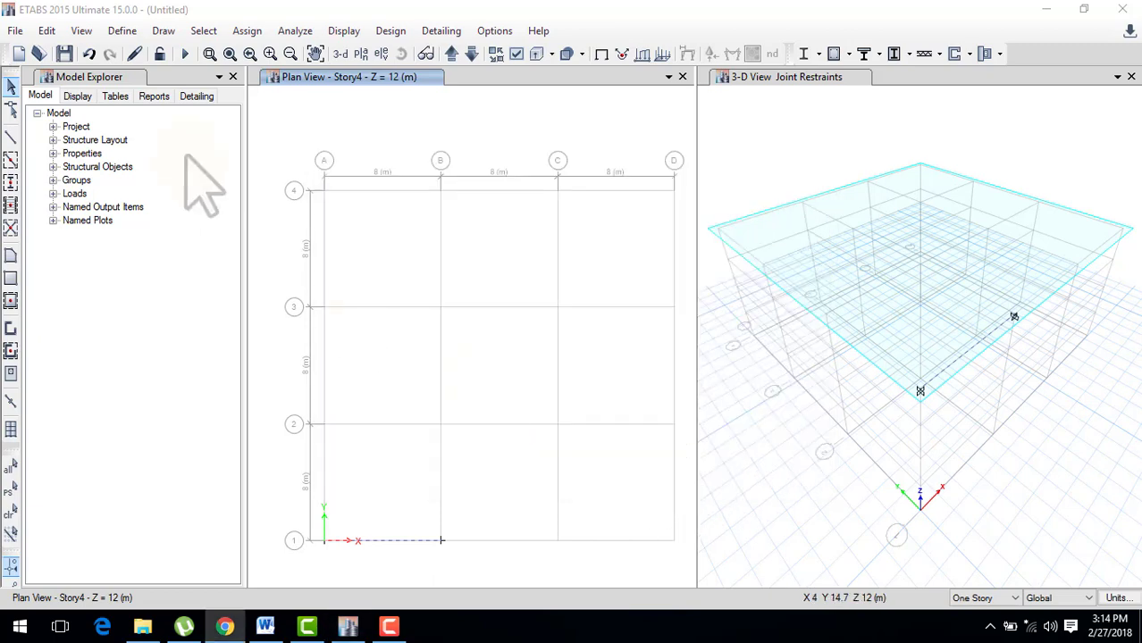
pyautogui.click(122, 30)
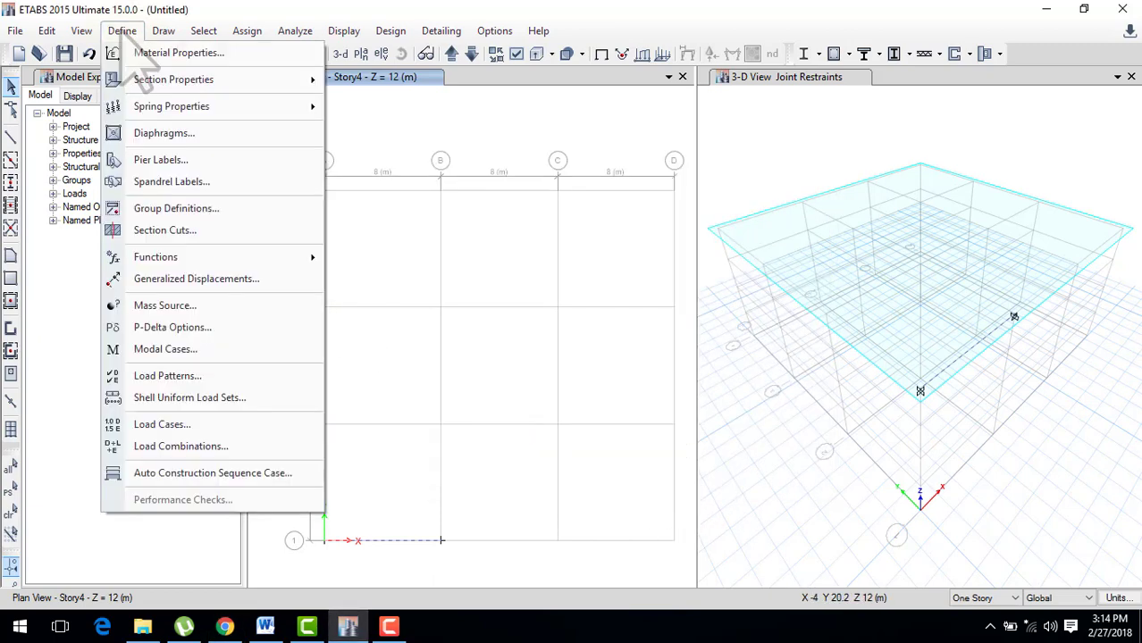
pyautogui.click(405, 367)
pyautogui.write('earth load')
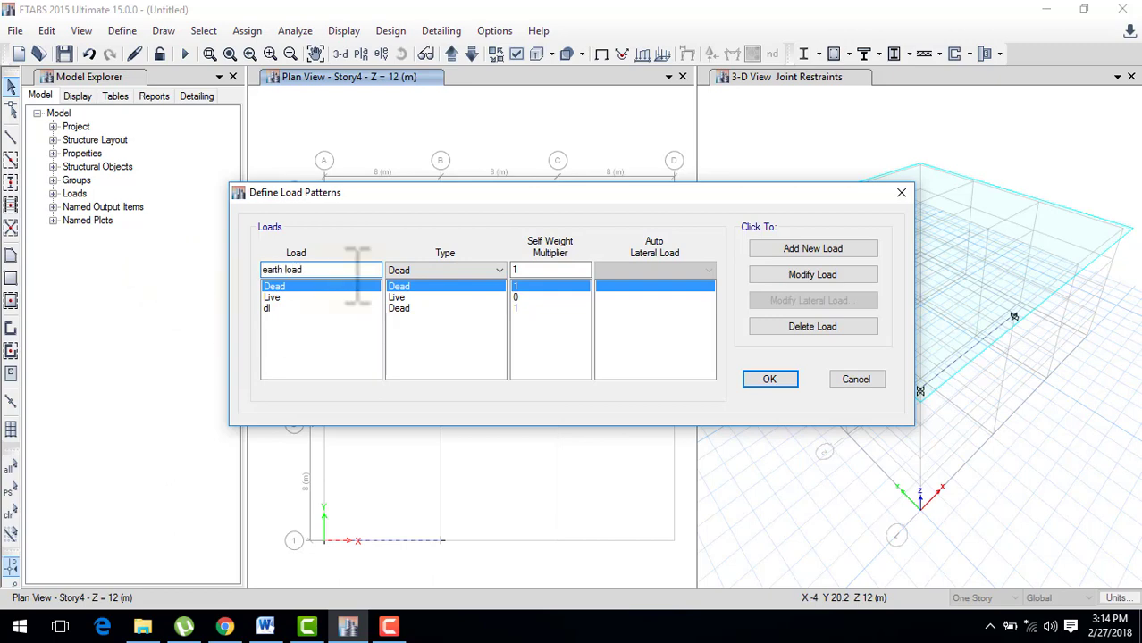
pyautogui.click(398, 272)
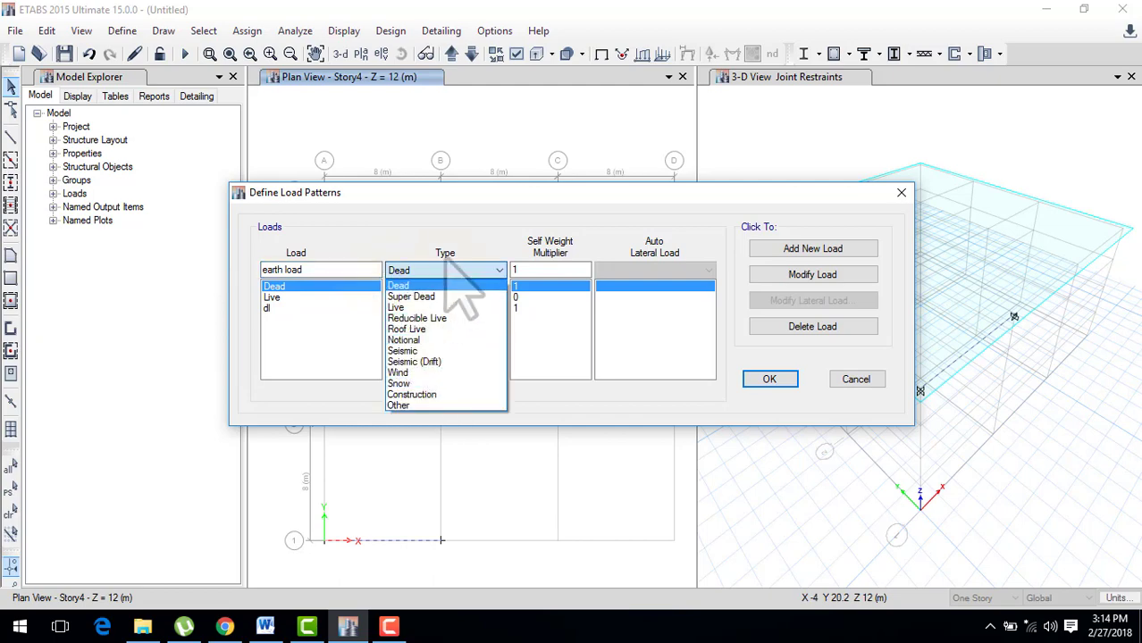
pyautogui.click(400, 286)
pyautogui.click(794, 252)
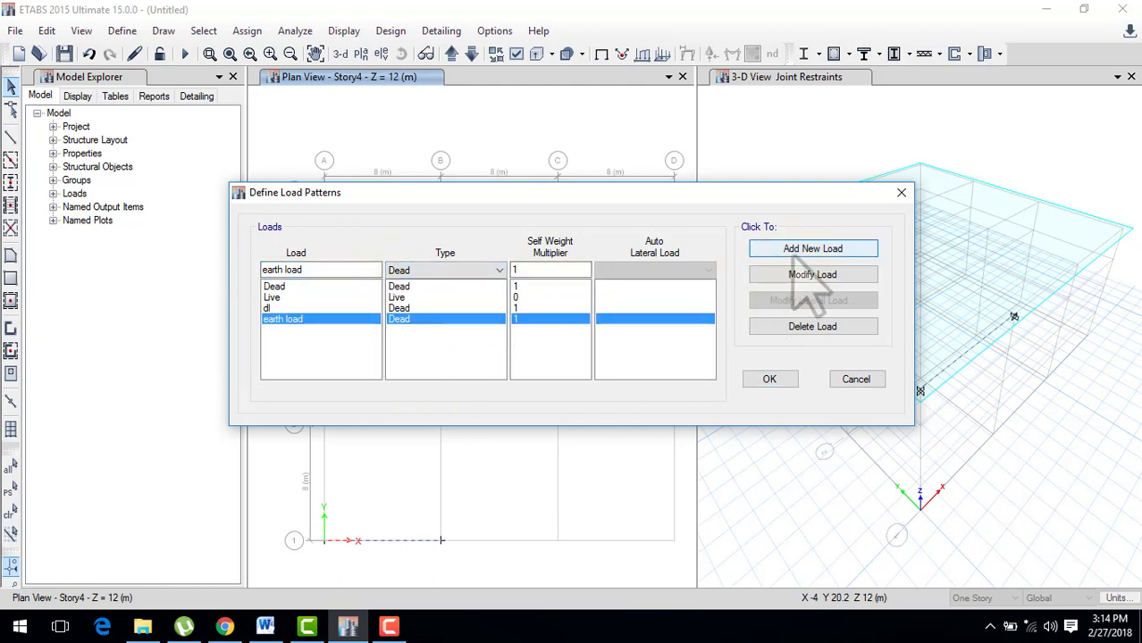
pyautogui.click(764, 379)
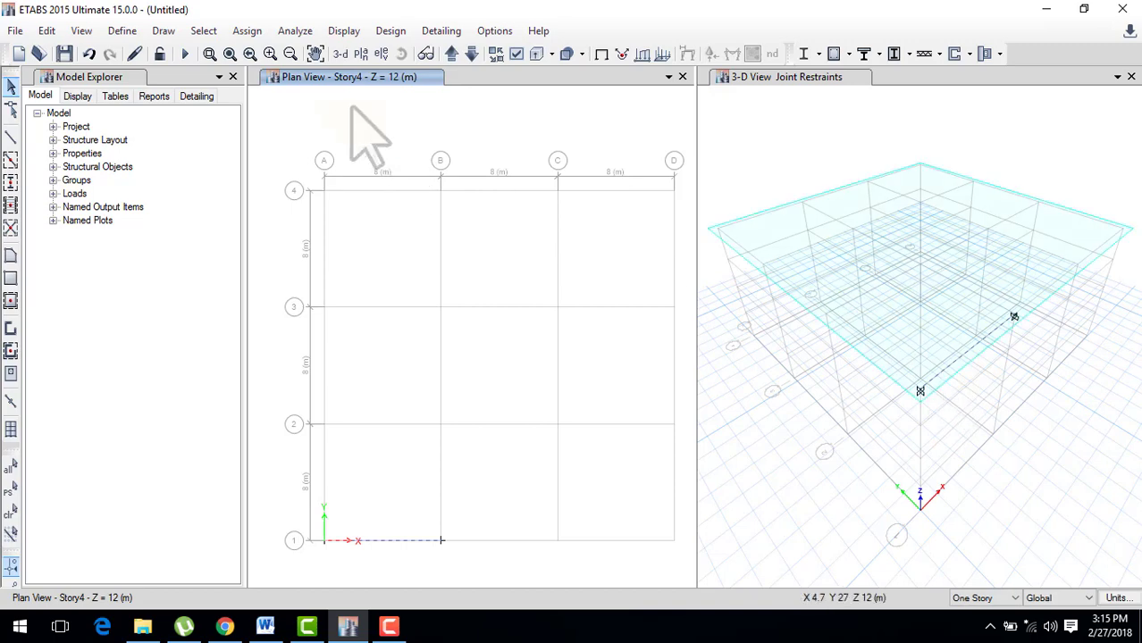
pyautogui.click(246, 30)
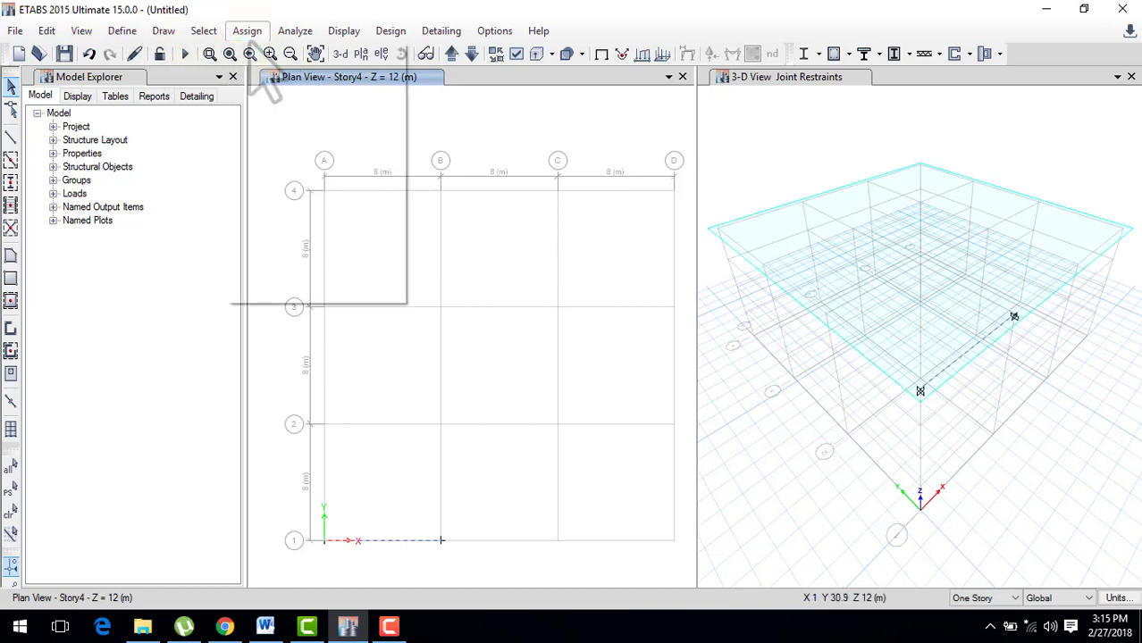
pyautogui.click(453, 191)
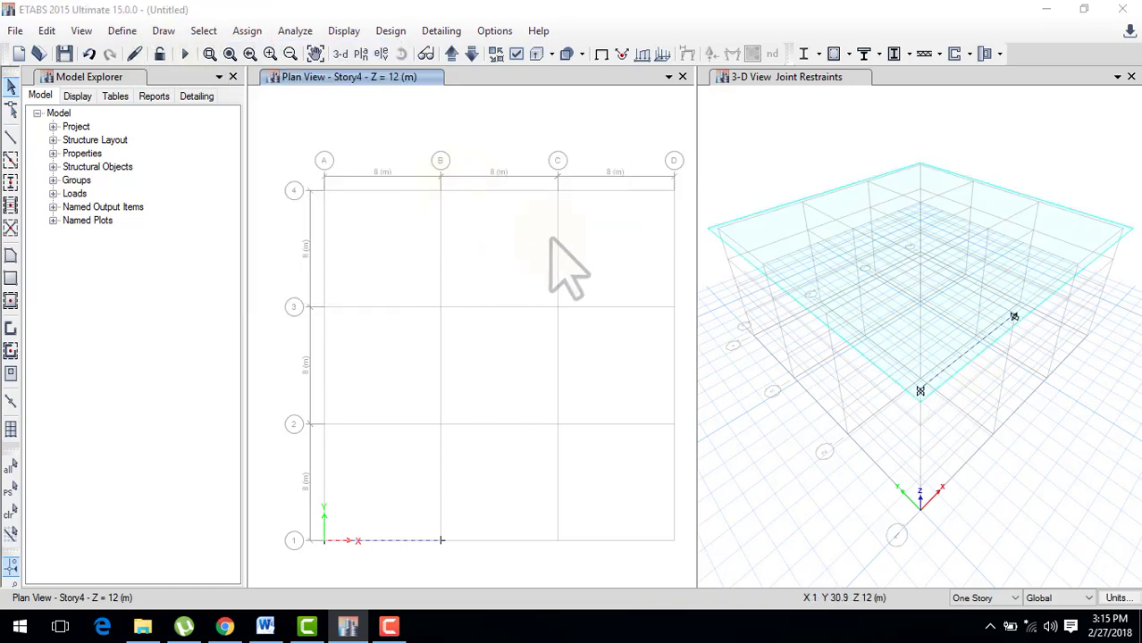
pyautogui.click(608, 223)
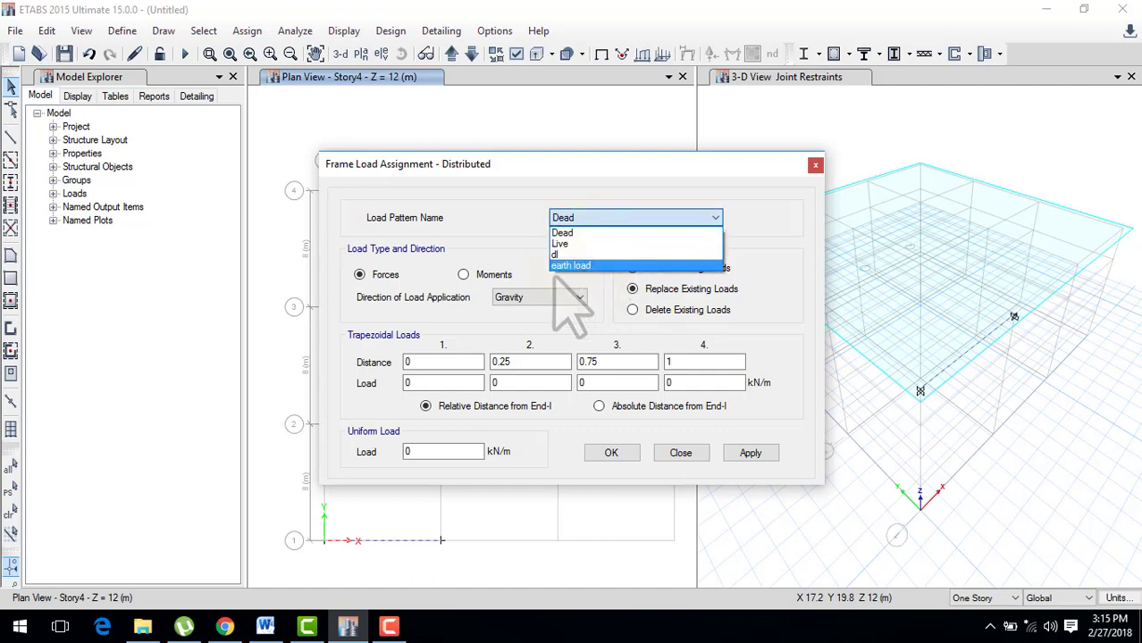
pyautogui.click(681, 453)
pyautogui.click(681, 453)
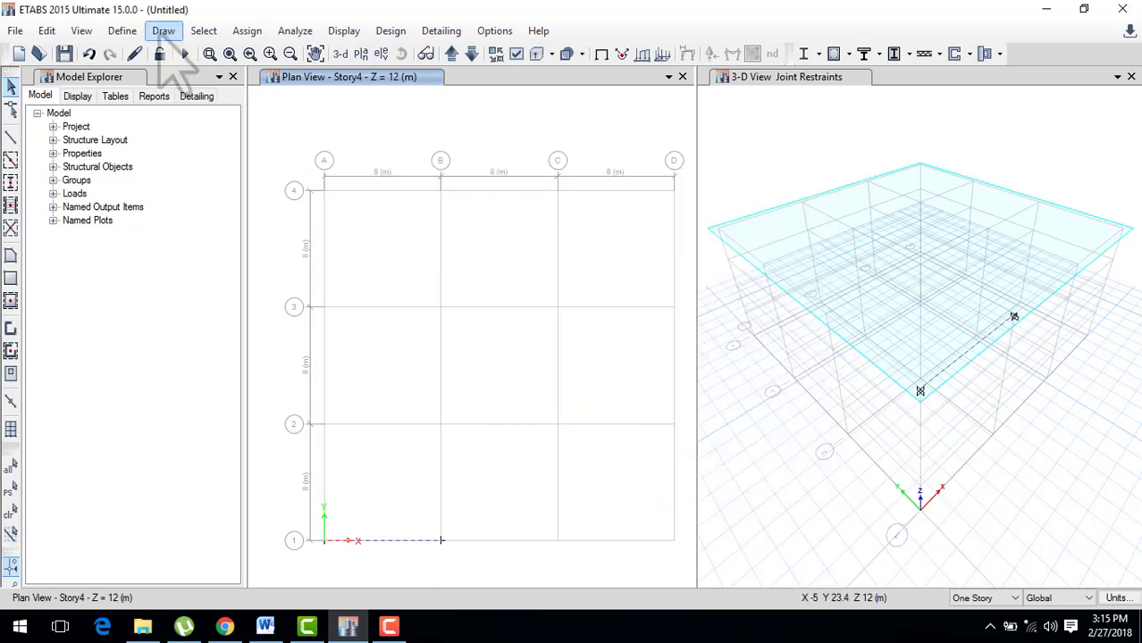
# Retry adding a Dead pattern, dismiss the duplicate-name warning, then open Load Cases
pyautogui.click(121, 30)
pyautogui.click(382, 332)
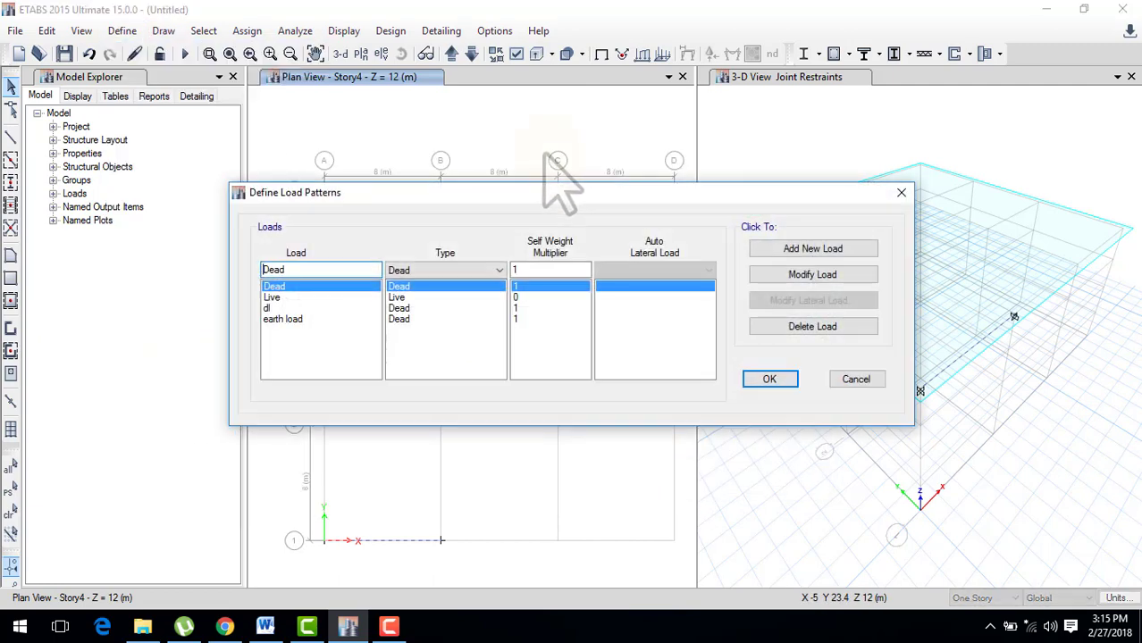
pyautogui.click(787, 249)
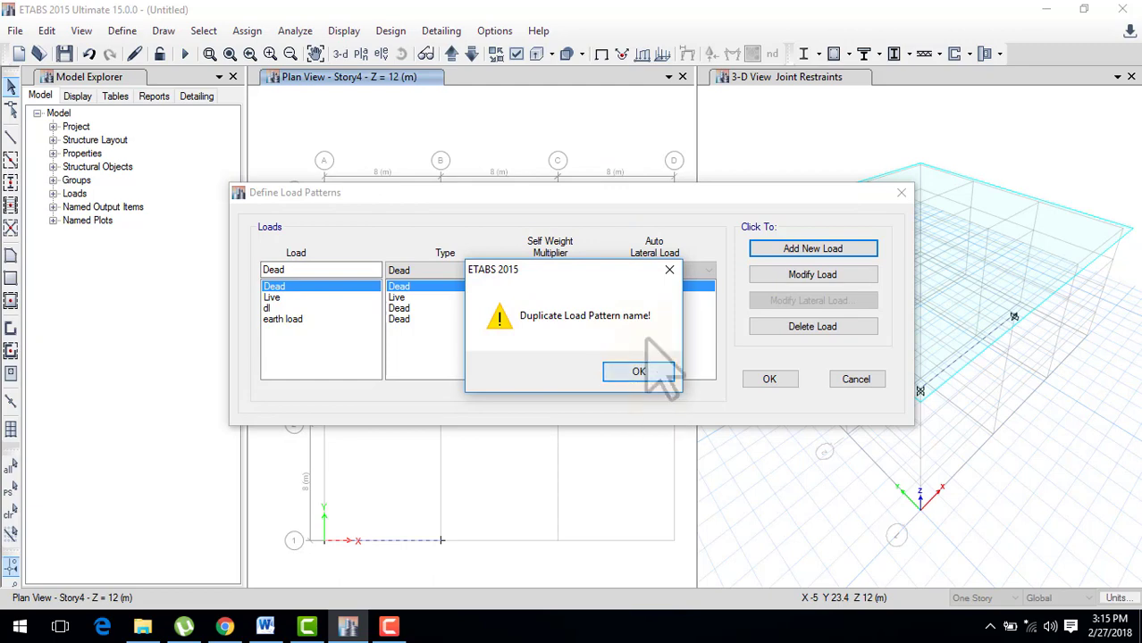
pyautogui.click(642, 371)
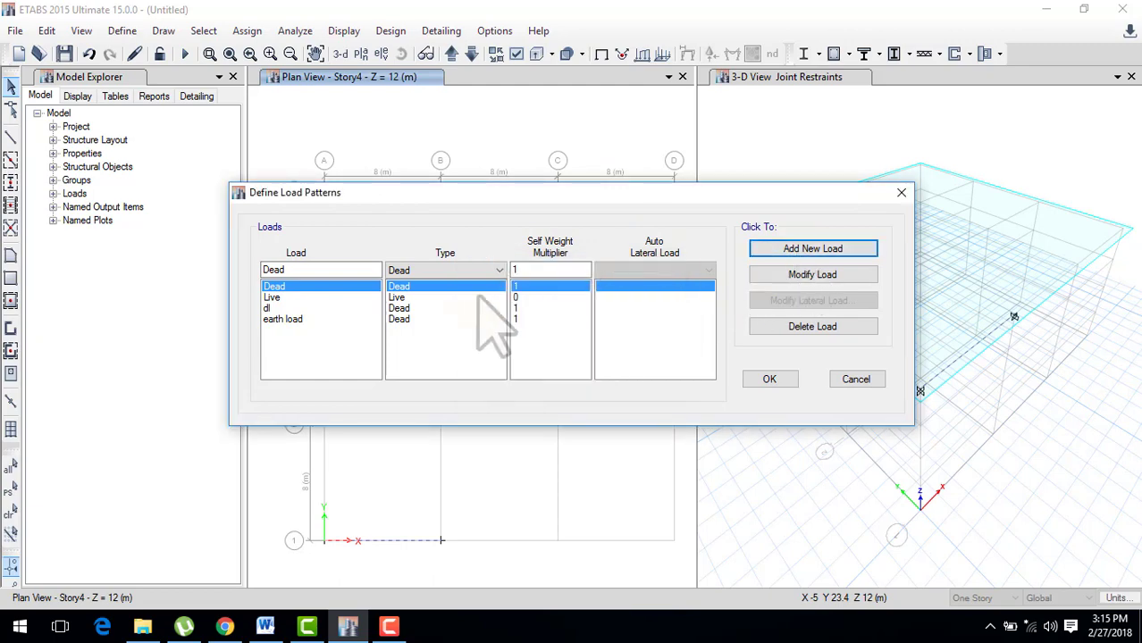
pyautogui.click(783, 385)
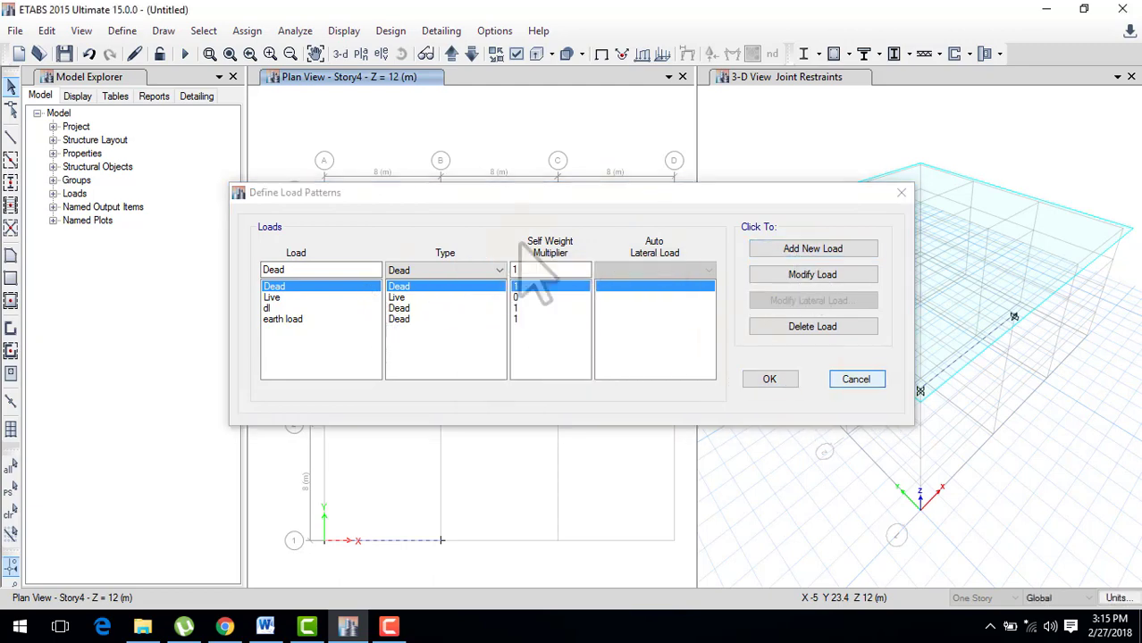
pyautogui.click(123, 30)
pyautogui.click(198, 427)
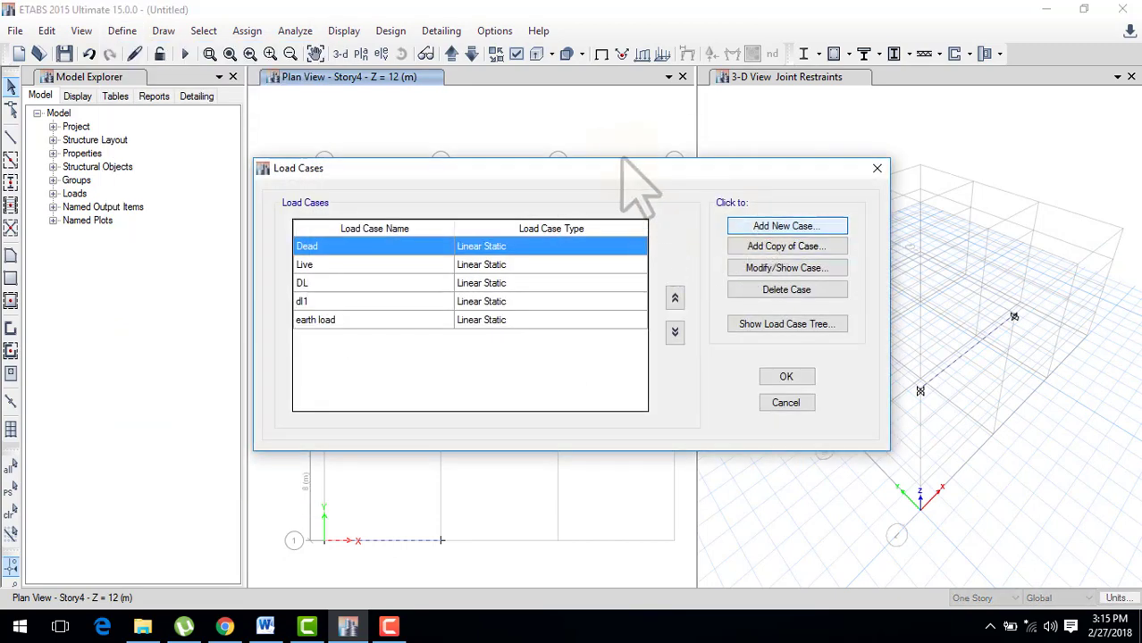
# Create a Linear Static 'soil load' case, accept the no-loads prompt, and confirm Load Cases
pyautogui.press('Return')
pyautogui.write('soil loa')
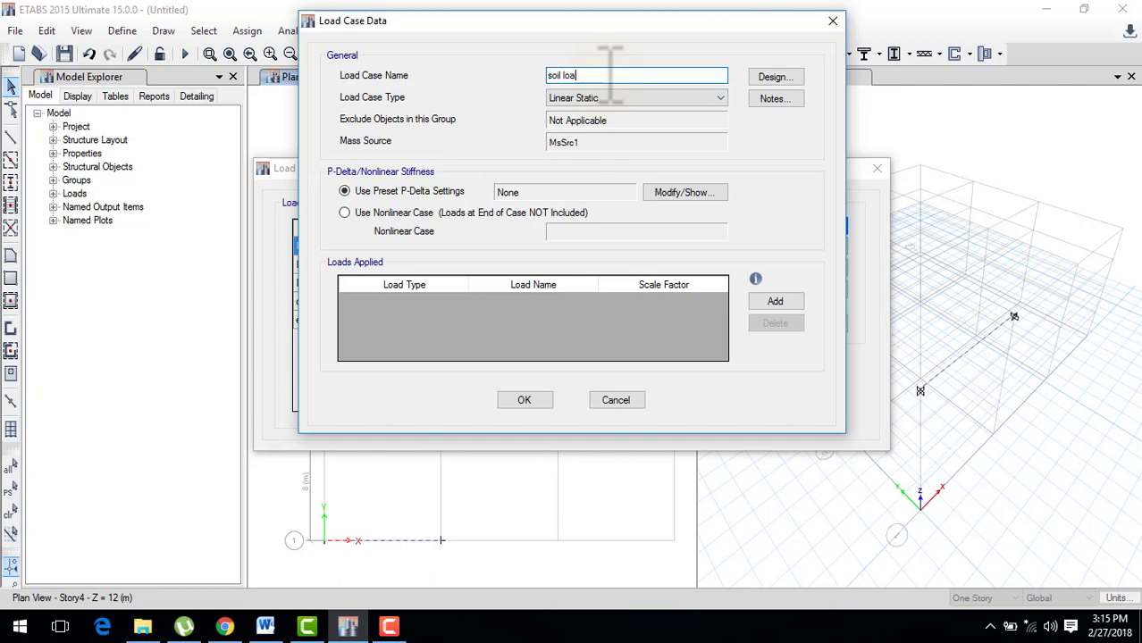
pyautogui.write('d')
pyautogui.moveTo(626, 47); pyautogui.dragTo(548, 101)
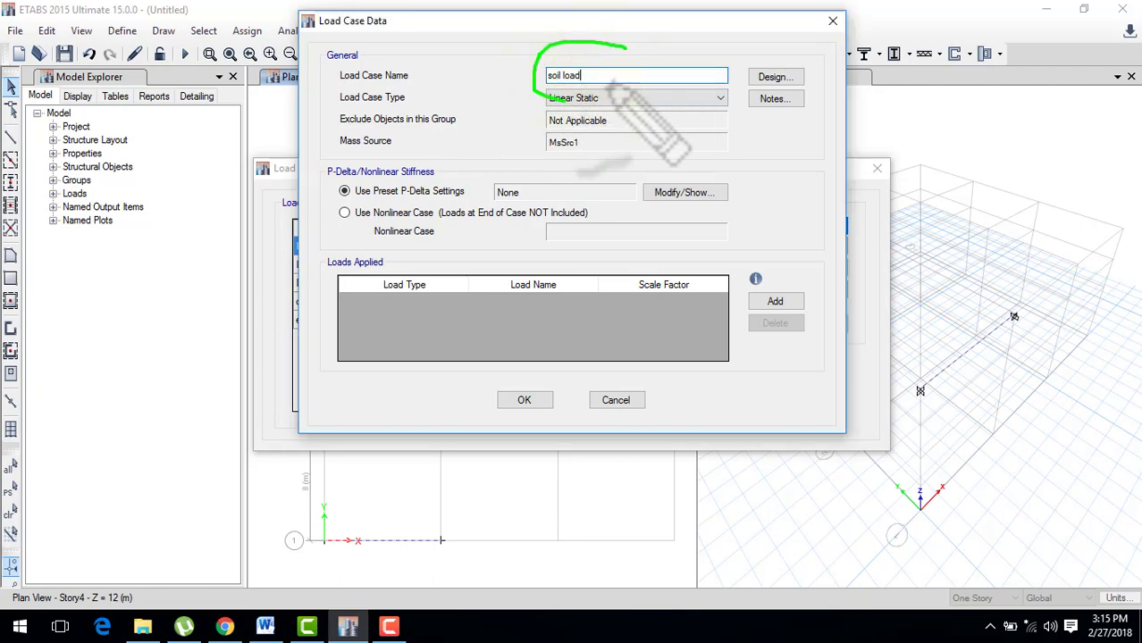
pyautogui.press('Escape')
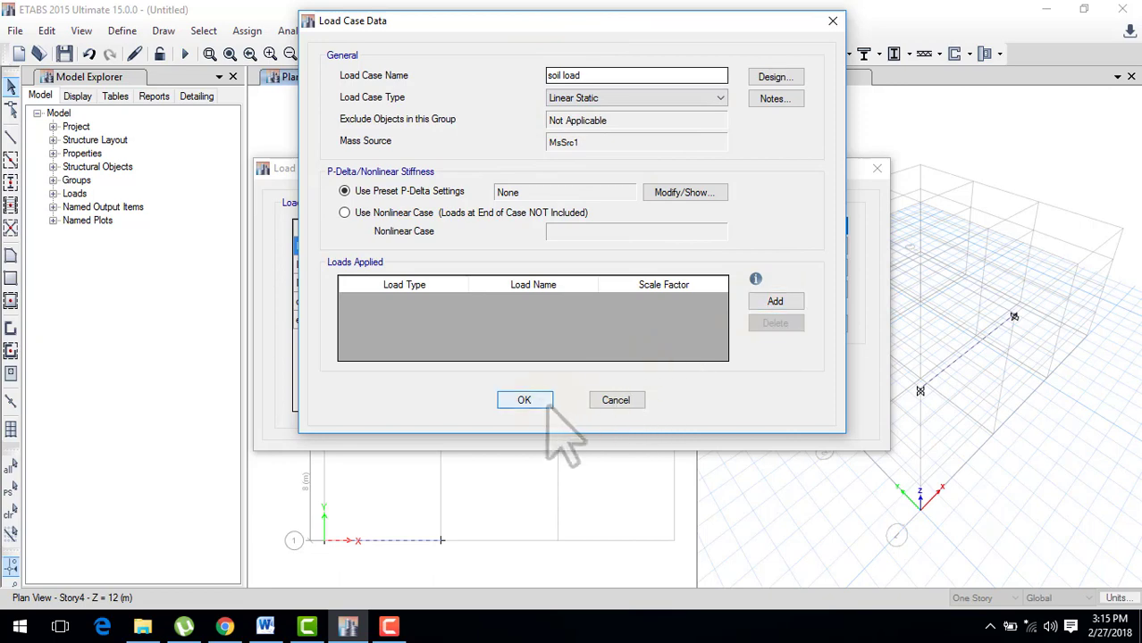
pyautogui.click(524, 400)
pyautogui.click(630, 361)
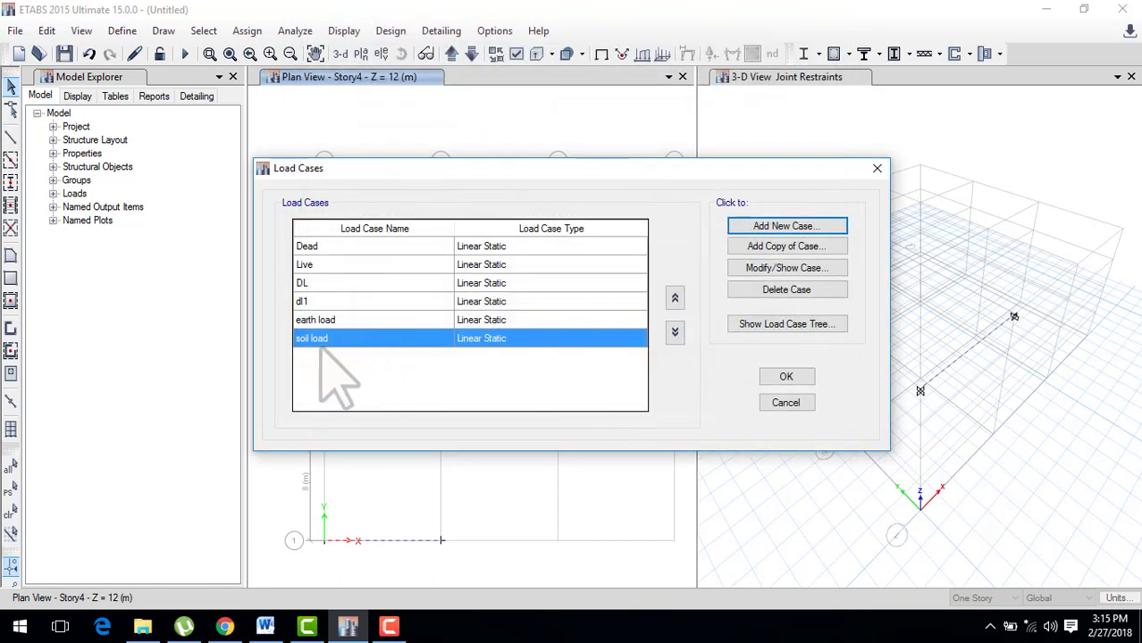
pyautogui.moveTo(308, 323); pyautogui.dragTo(322, 352)
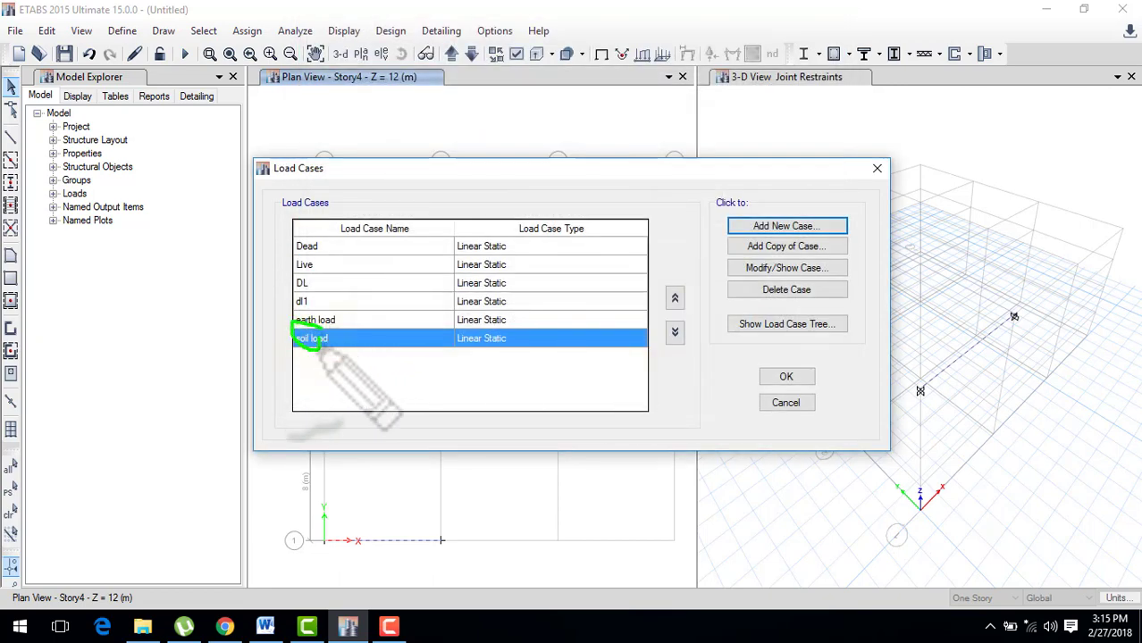
pyautogui.press('Escape')
pyautogui.click(785, 376)
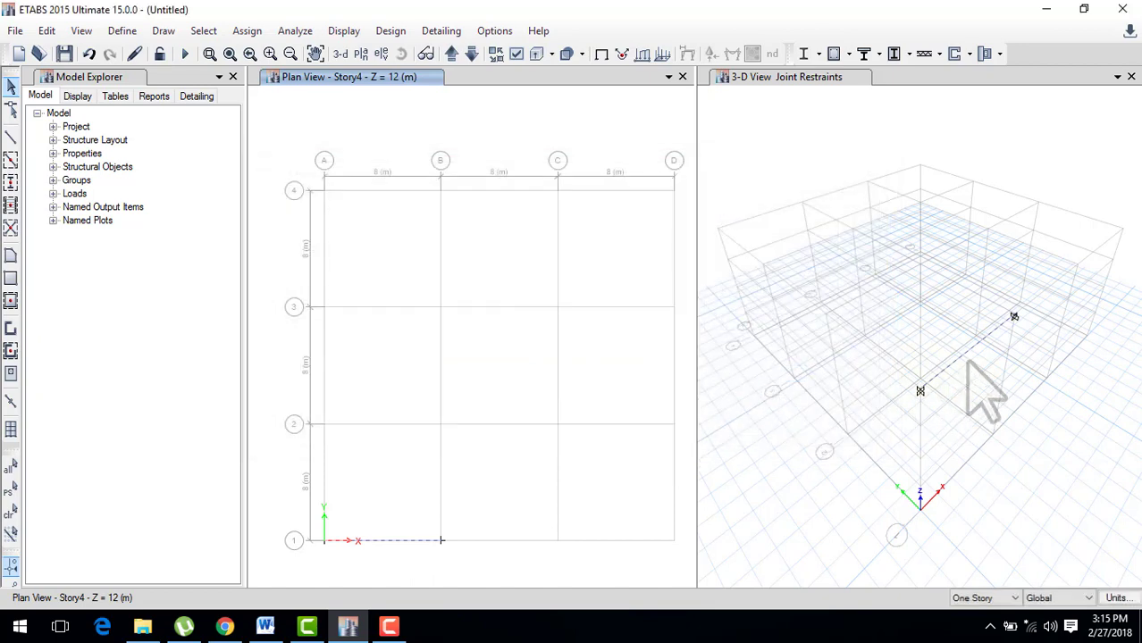
pyautogui.click(968, 362)
pyautogui.click(246, 31)
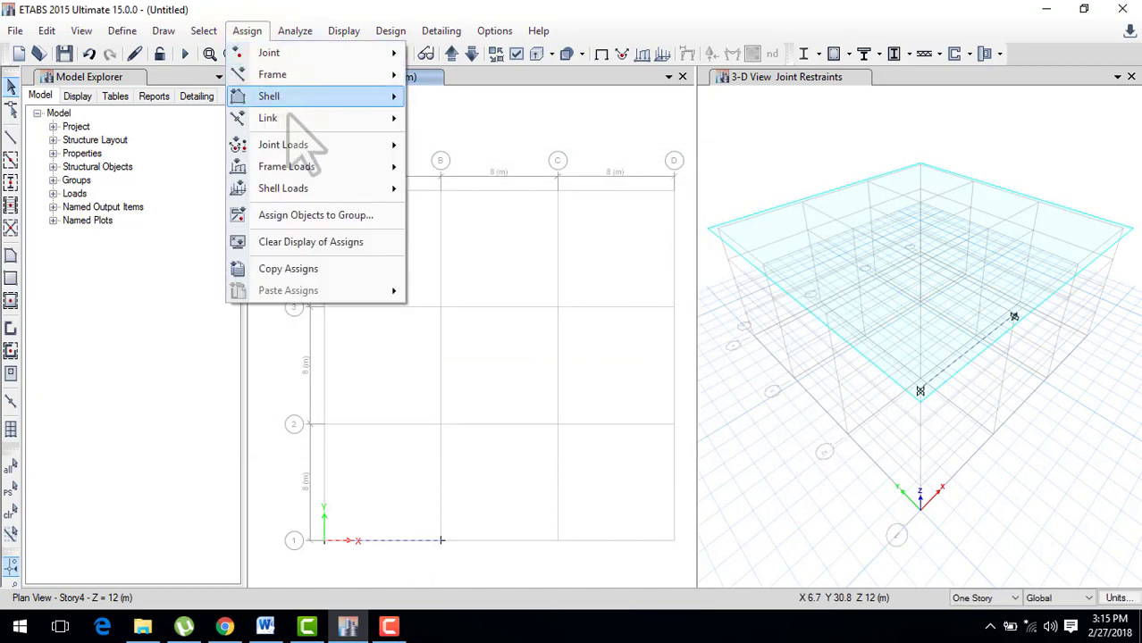
pyautogui.click(603, 237)
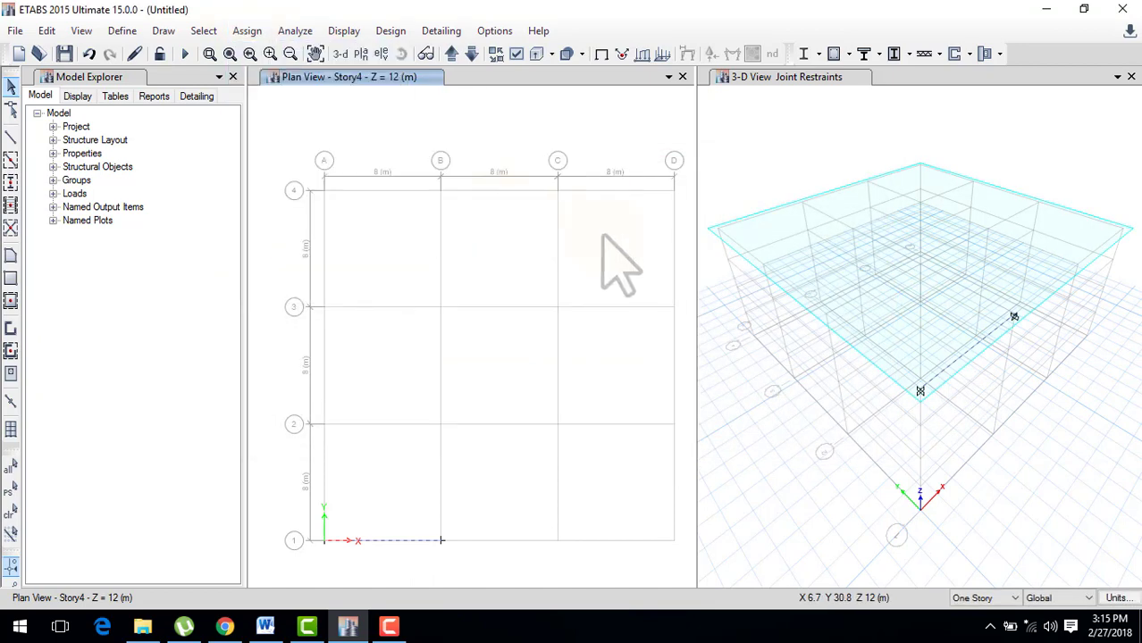
pyautogui.click(602, 222)
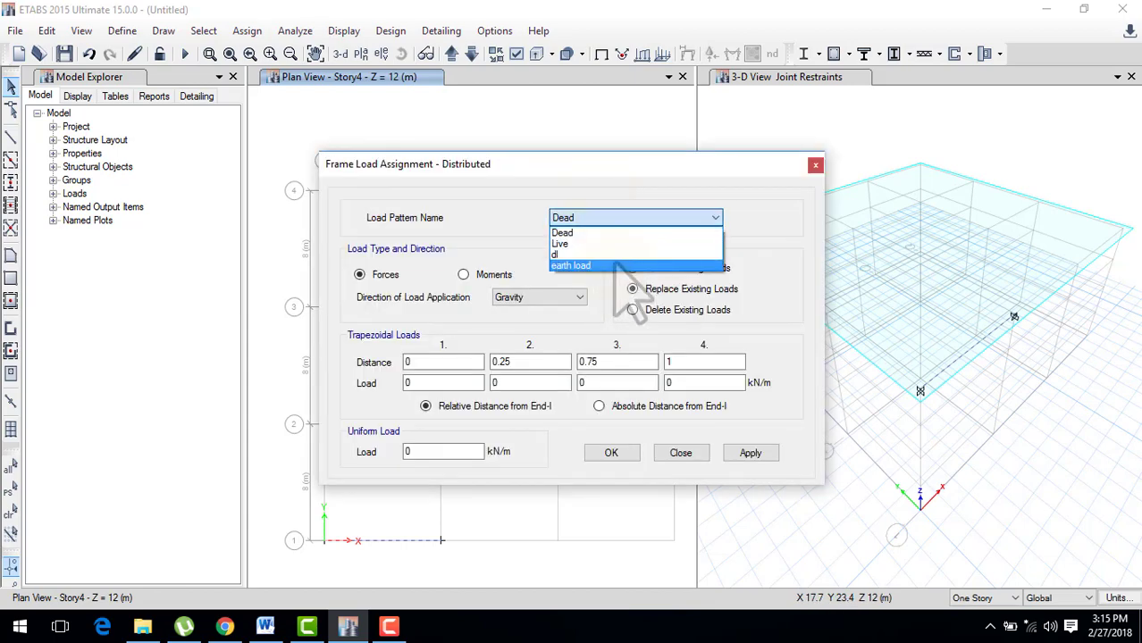
pyautogui.click(641, 190)
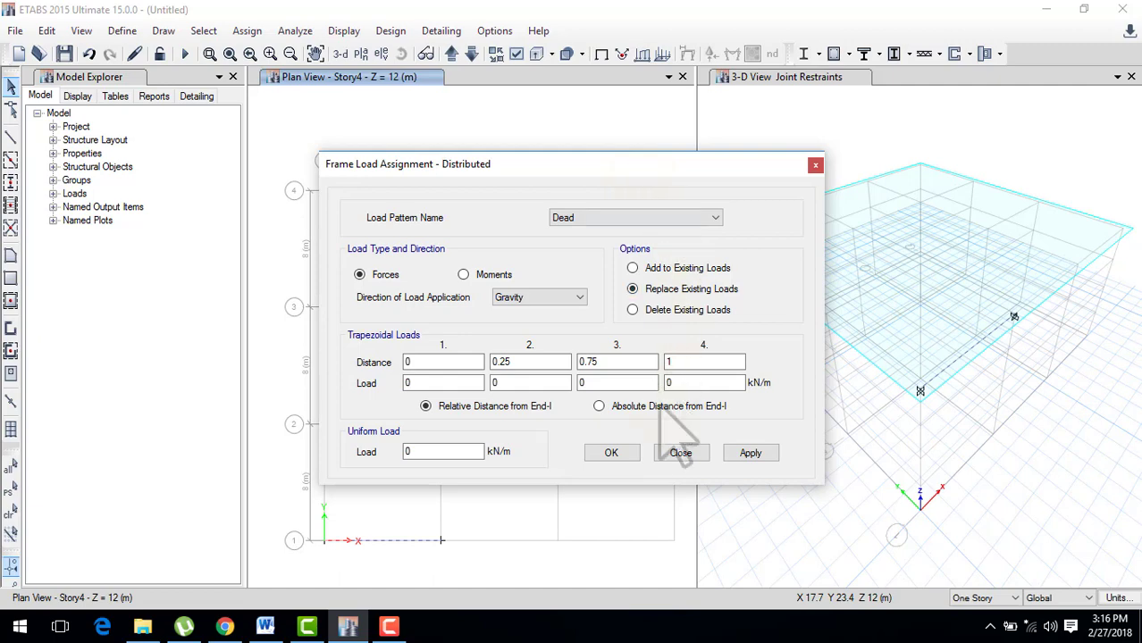
pyautogui.click(680, 454)
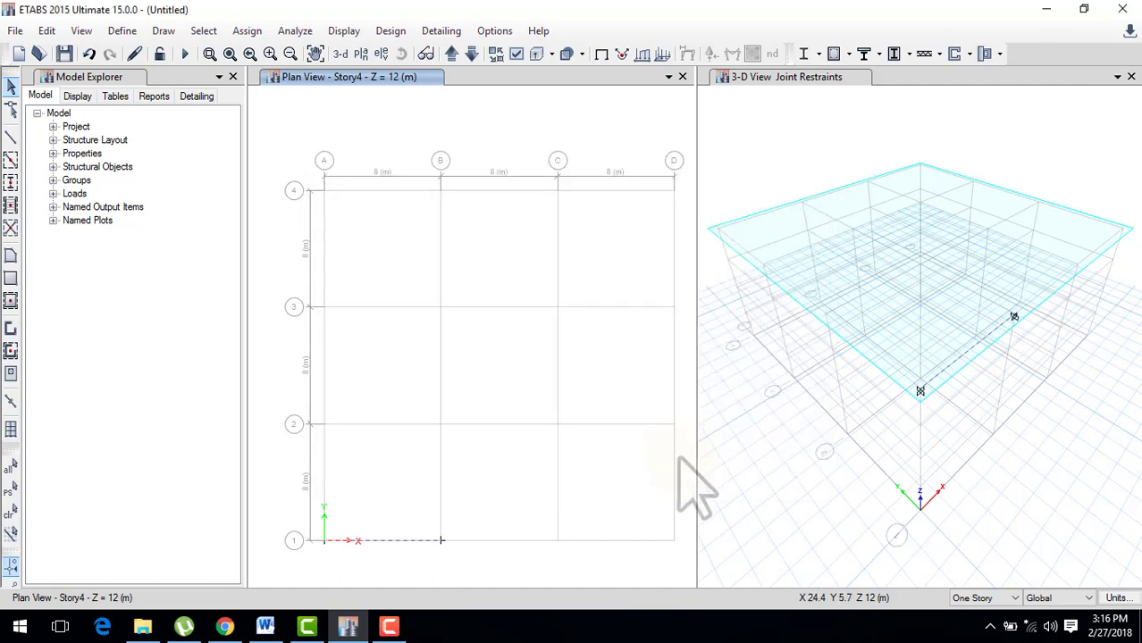